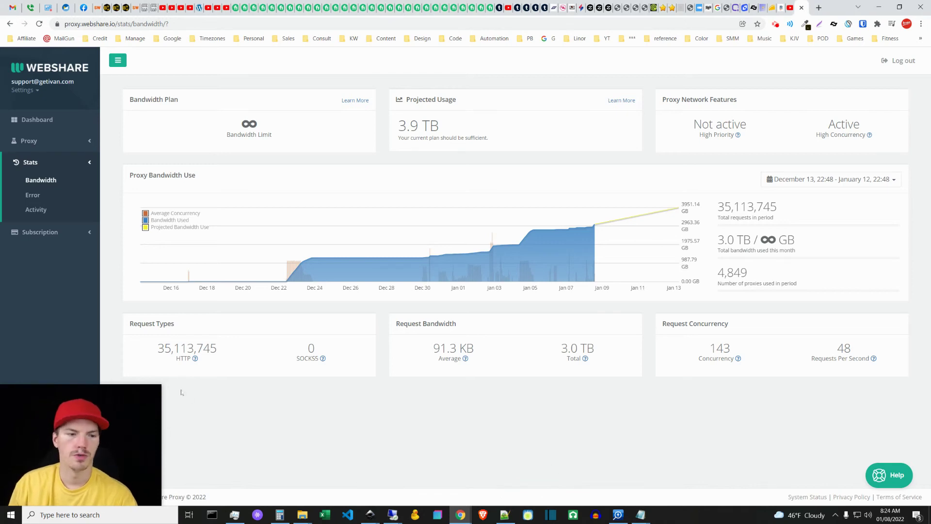
Show the preset date ranges for the Proxy Bandwidth Use chart on the Bandwidth stats page
left_click_drag(163, 388, 257, 315)
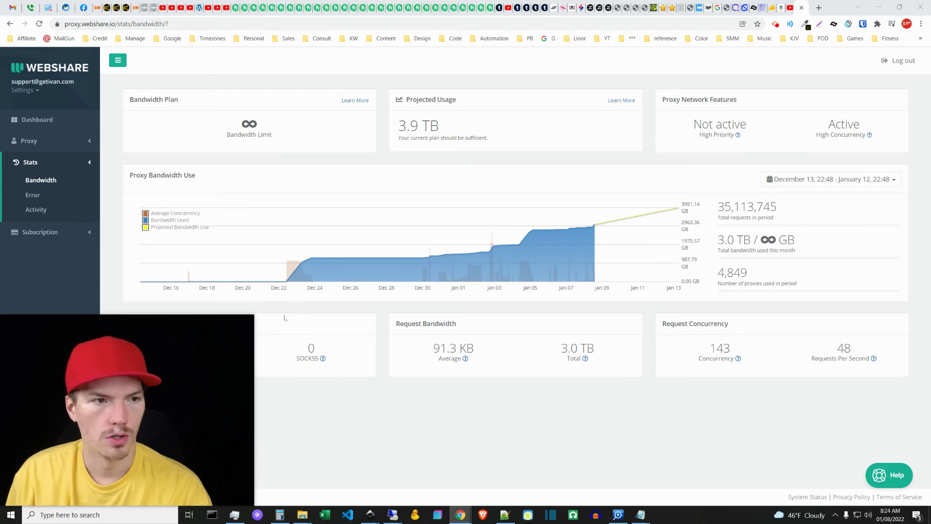
left_click(382, 390)
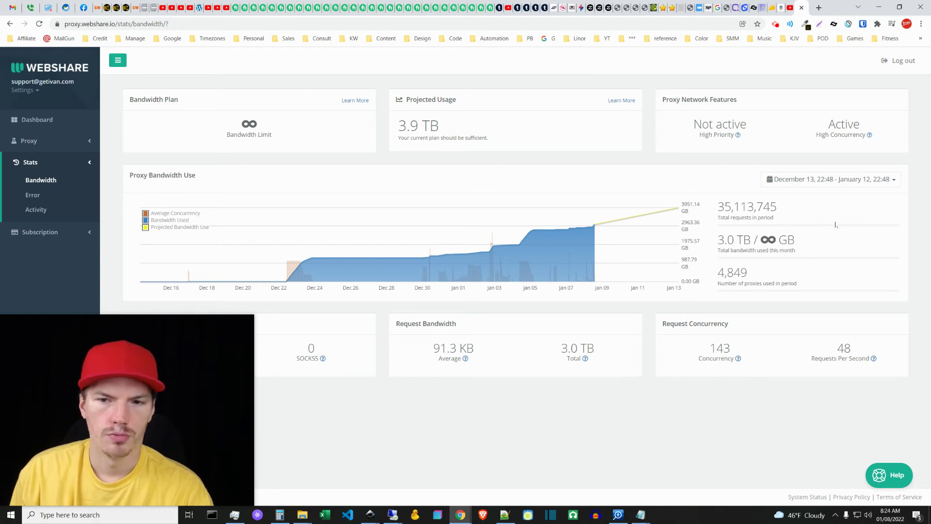
left_click(893, 180)
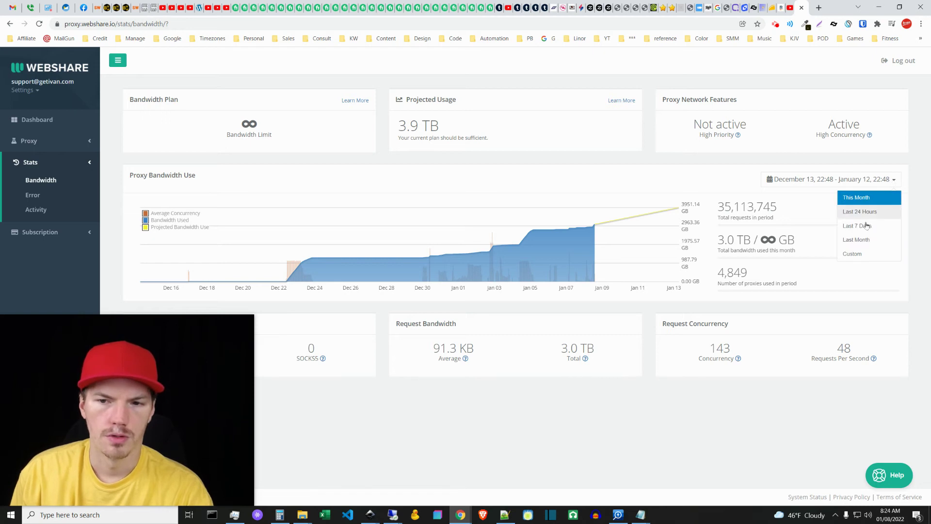
left_click(853, 253)
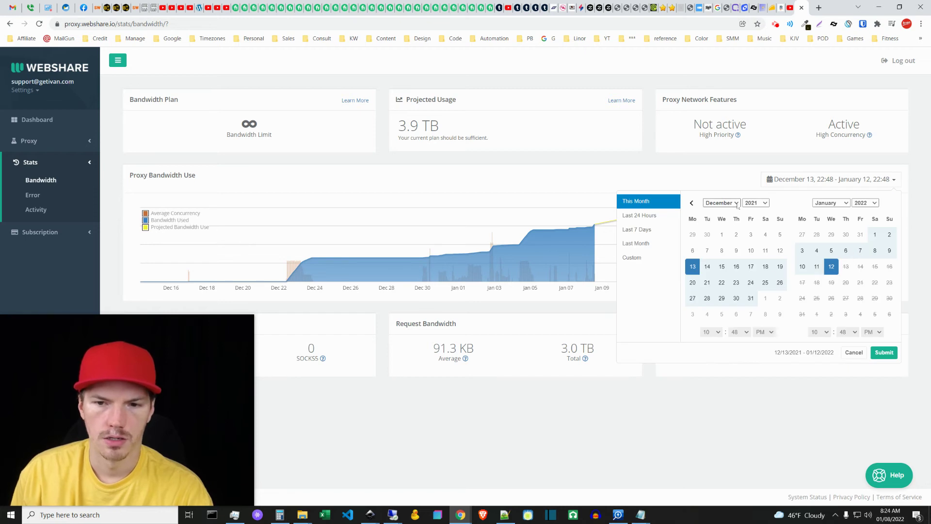
left_click(754, 203)
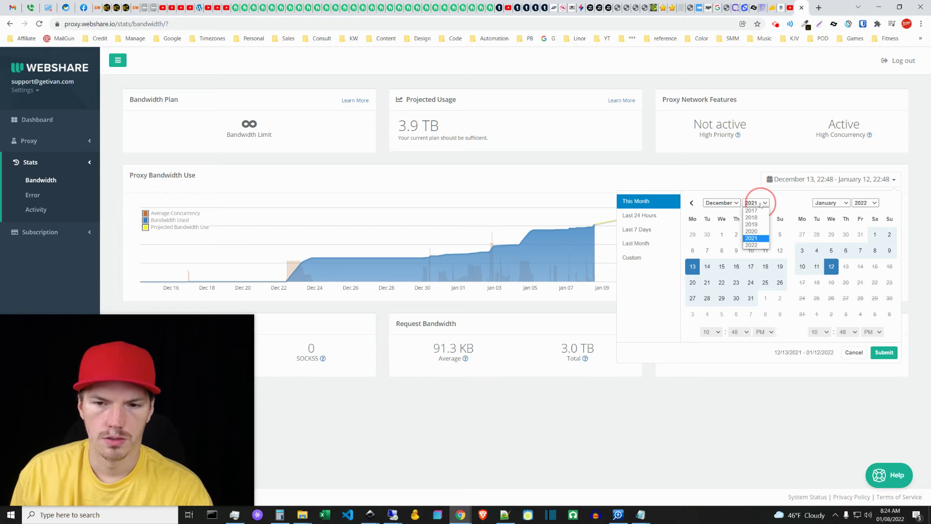
left_click(759, 232)
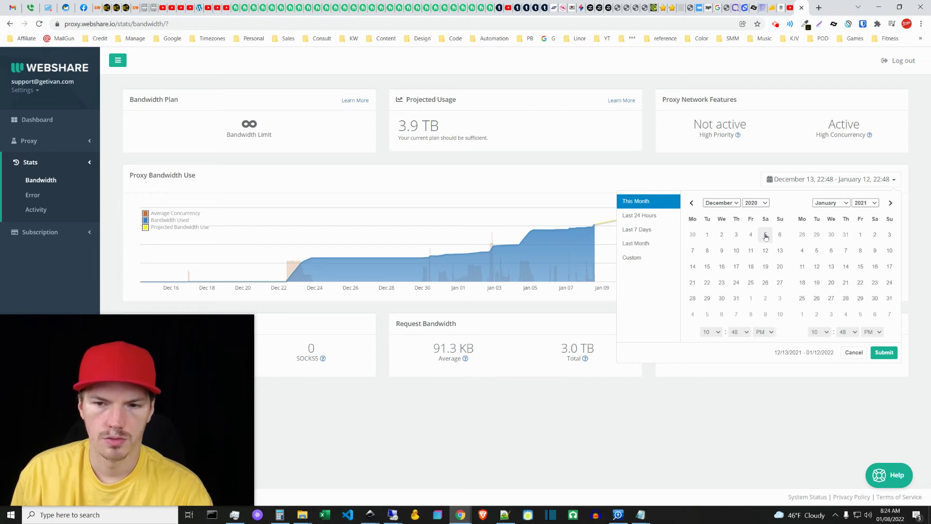
left_click(763, 202)
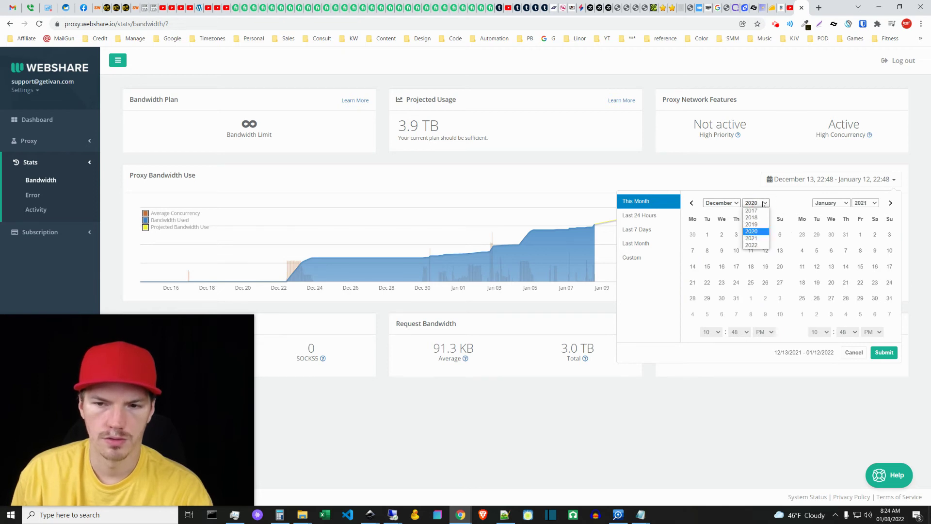
left_click(776, 204)
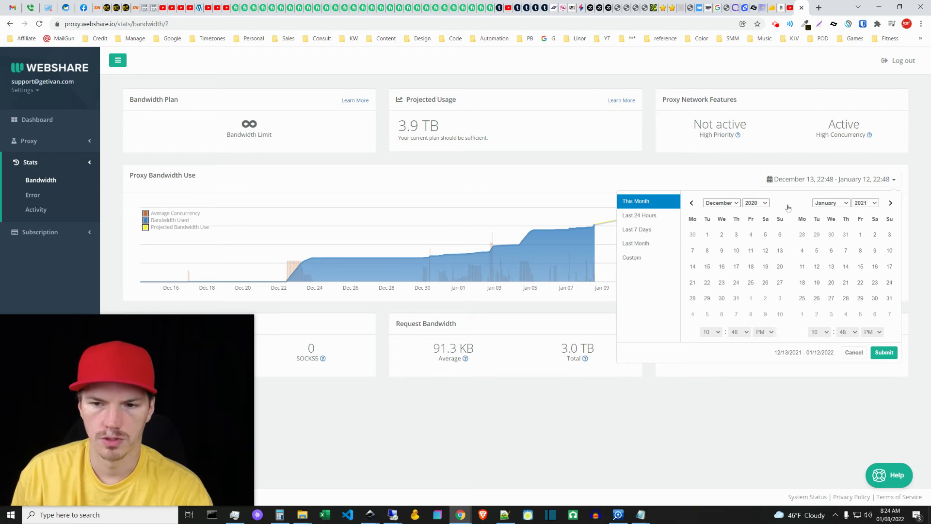
left_click(751, 203)
left_click(766, 231)
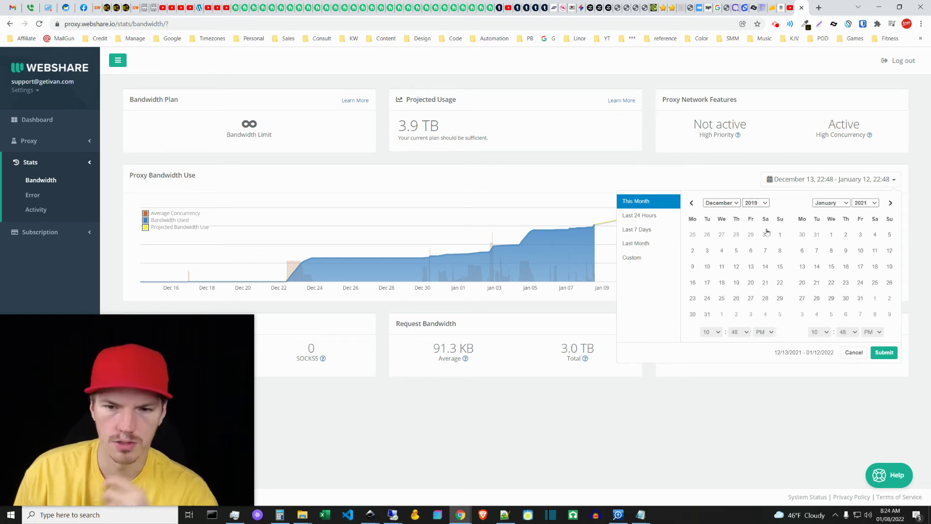
left_click(887, 357)
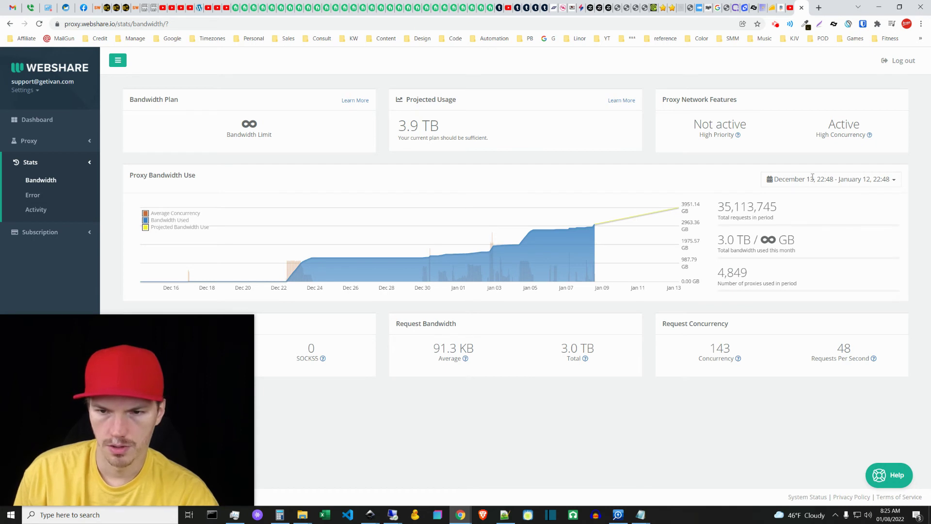
left_click(703, 170)
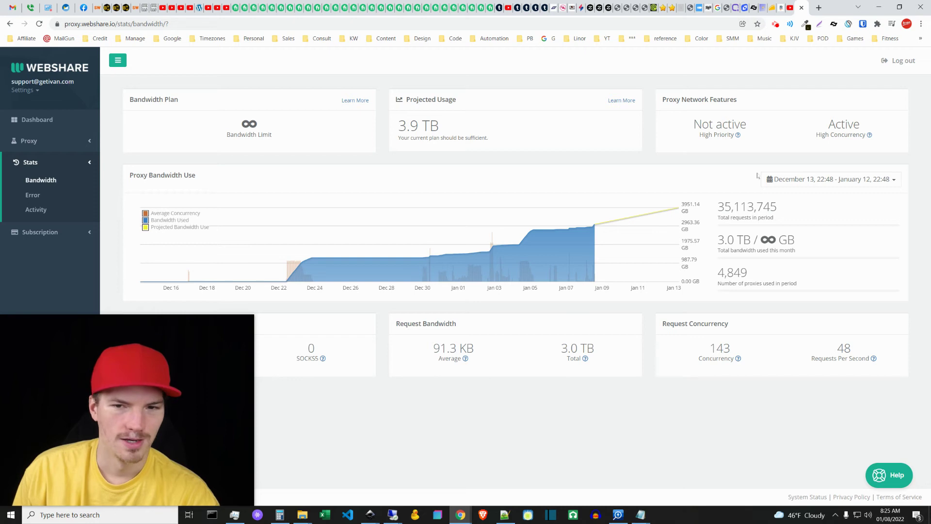
left_click(780, 177)
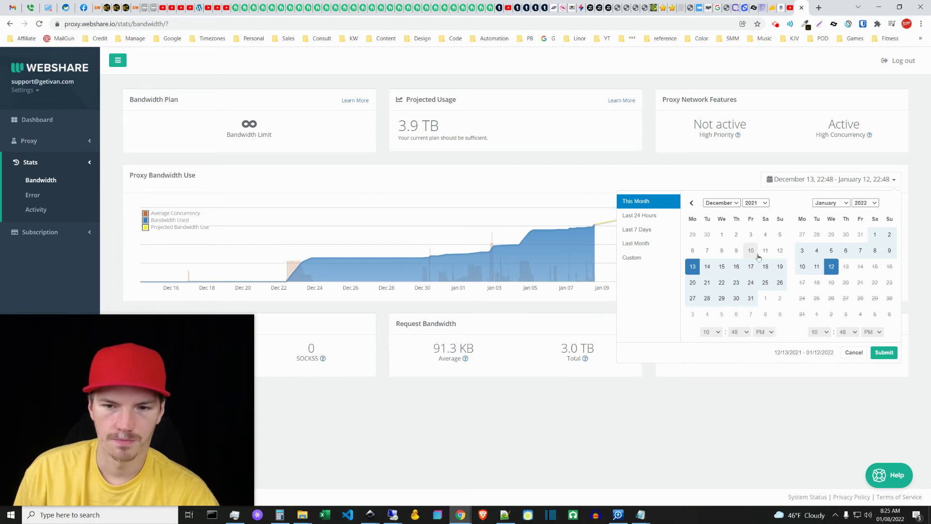
left_click(755, 203)
left_click(758, 225)
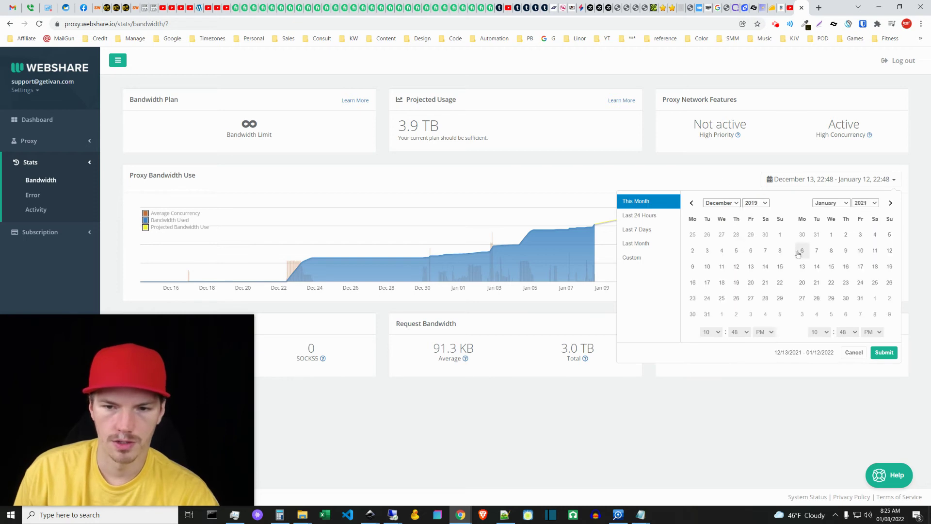
left_click(780, 234)
left_click(873, 202)
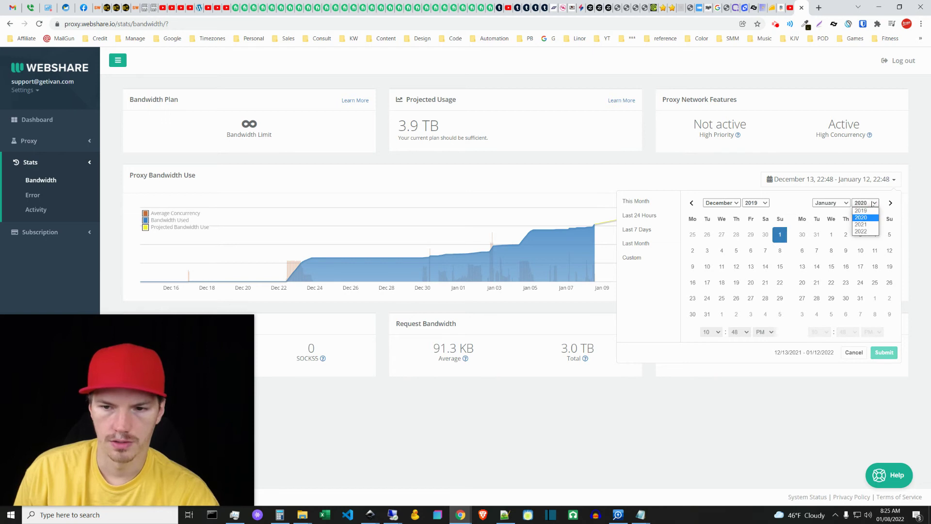
left_click(865, 232)
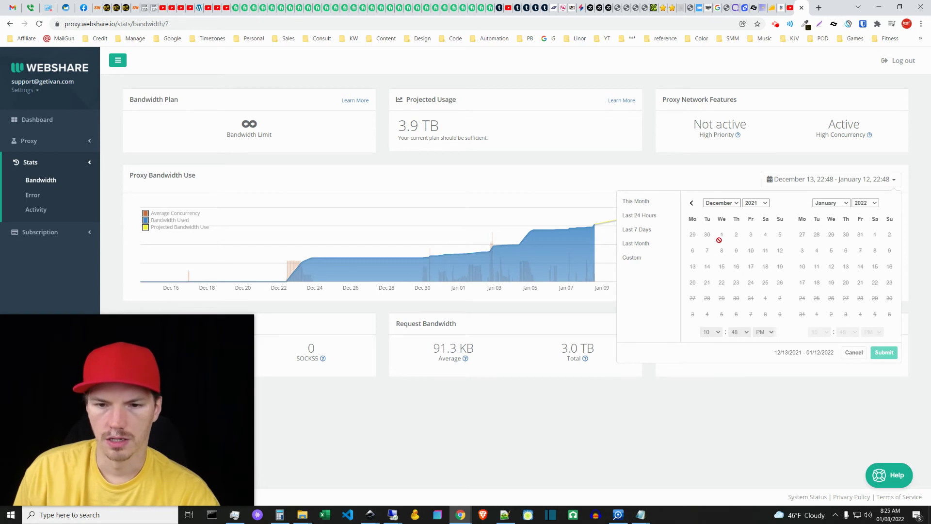
left_click(853, 352)
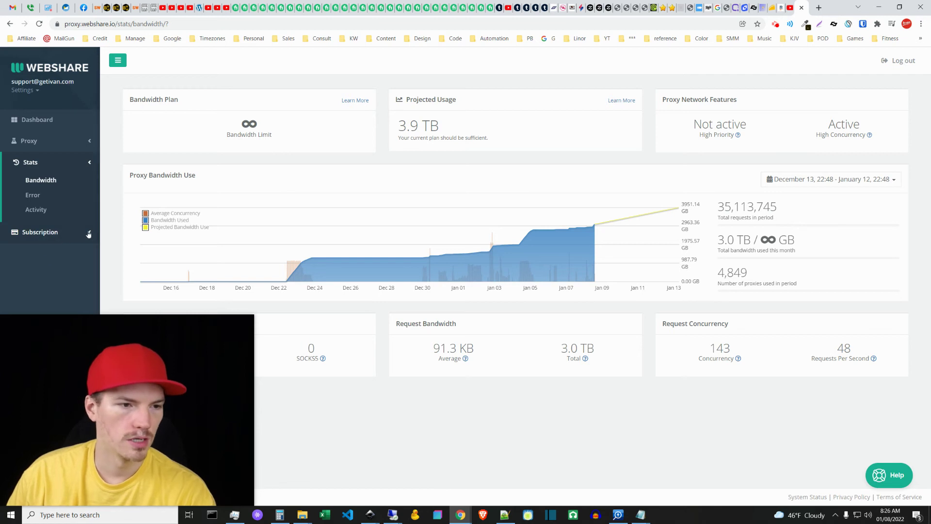
Go to Subscription > Browse Plans and view the Number of Proxies grid with 2,500 proxies chosen
left_click(89, 235)
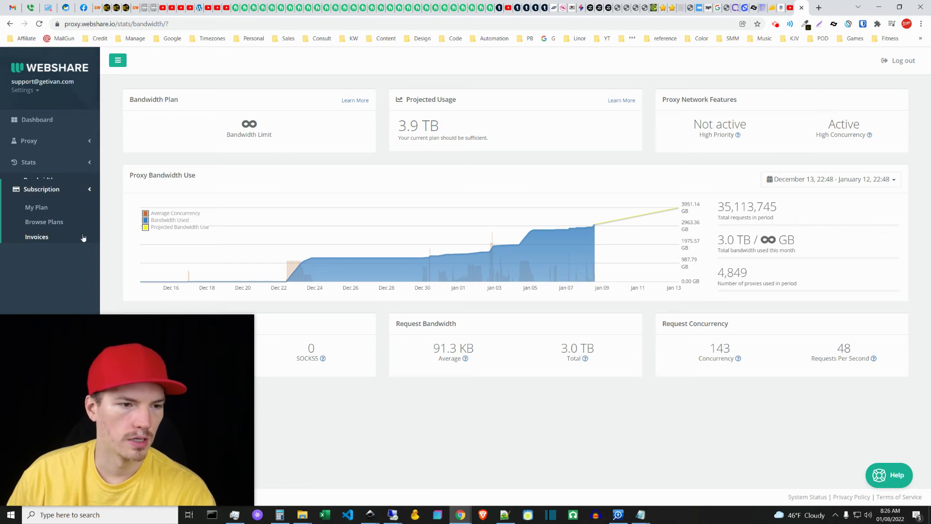
left_click(48, 219)
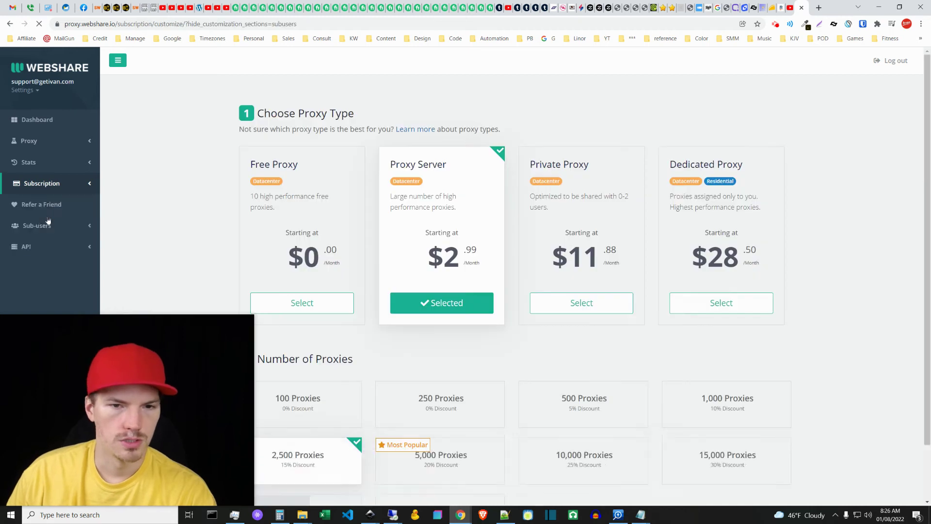
left_click_drag(251, 315, 216, 343)
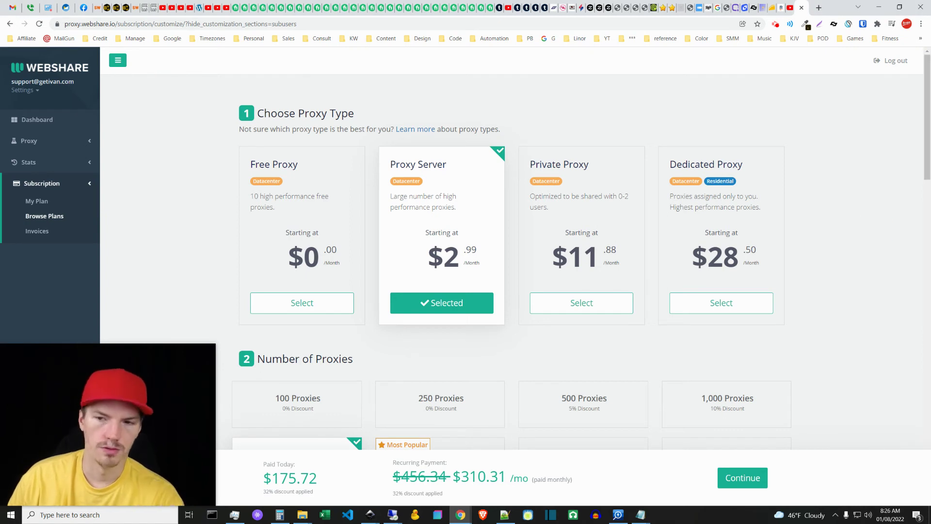
left_click_drag(924, 132, 909, 182)
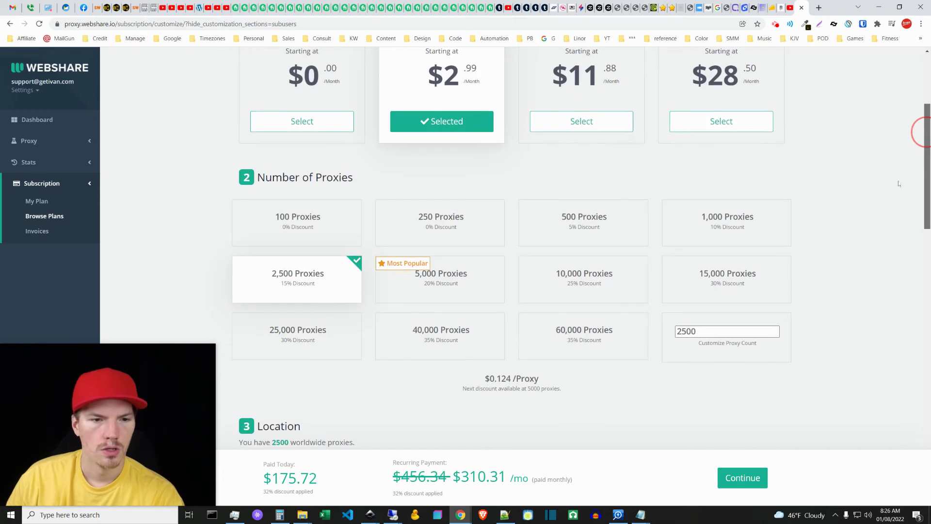
scroll(388, 262, "down", 1)
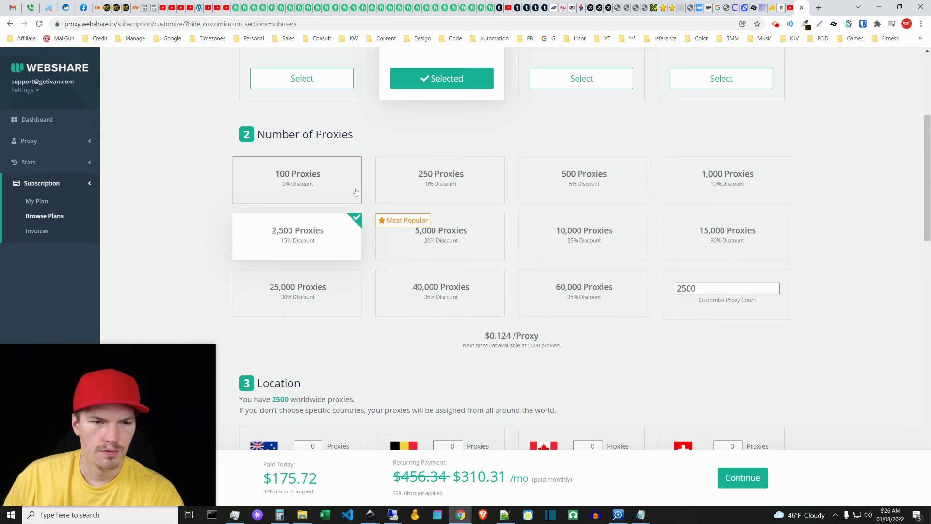
scroll(369, 275, "up", 1)
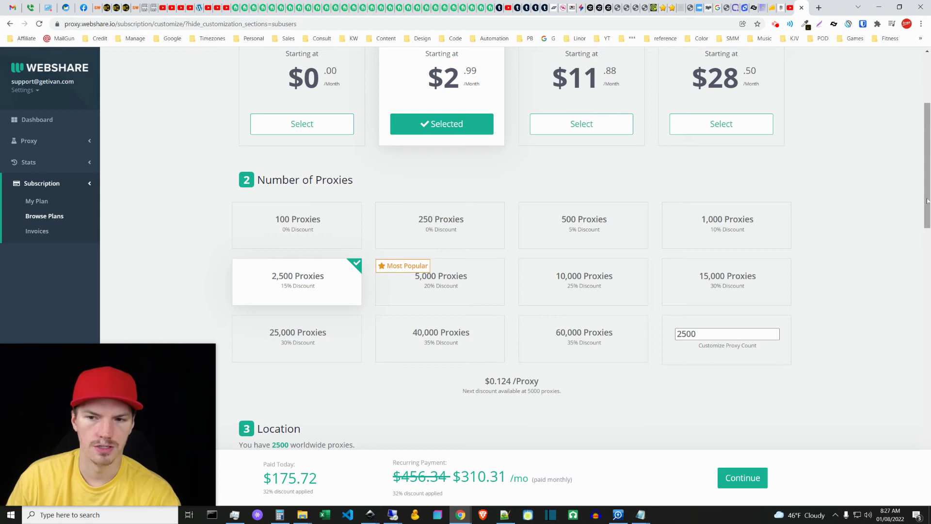
left_click_drag(927, 201, 478, 198)
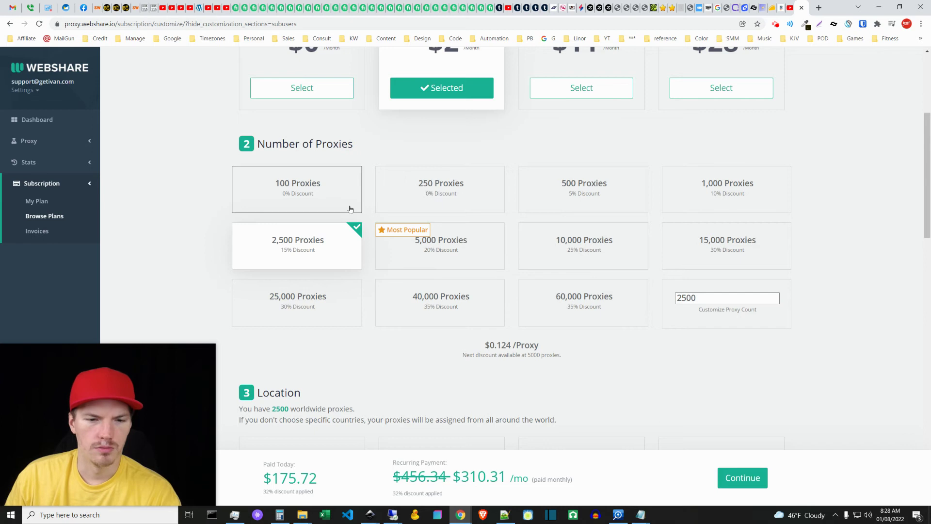
Switch the proxy plan from 250 to 500 proxies, giving $74.98/mo recurring
scroll(369, 311, "up", 1)
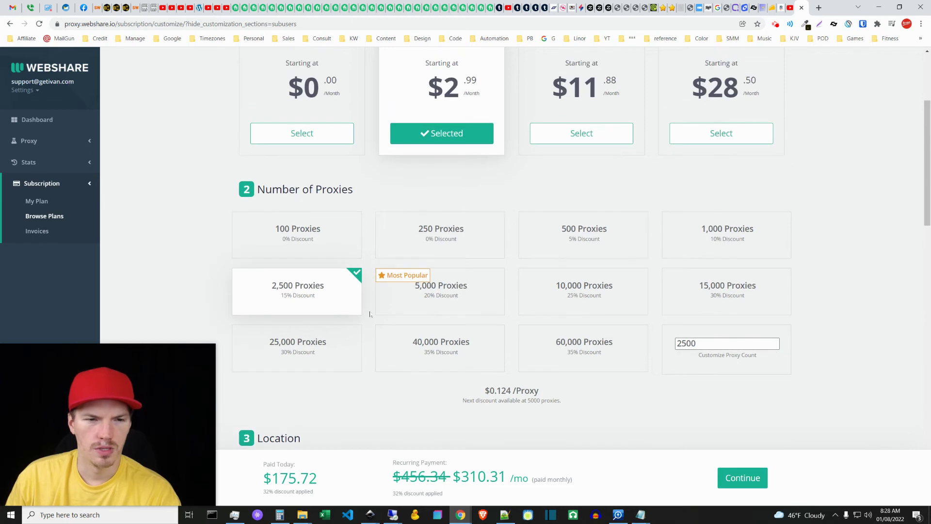
left_click(428, 234)
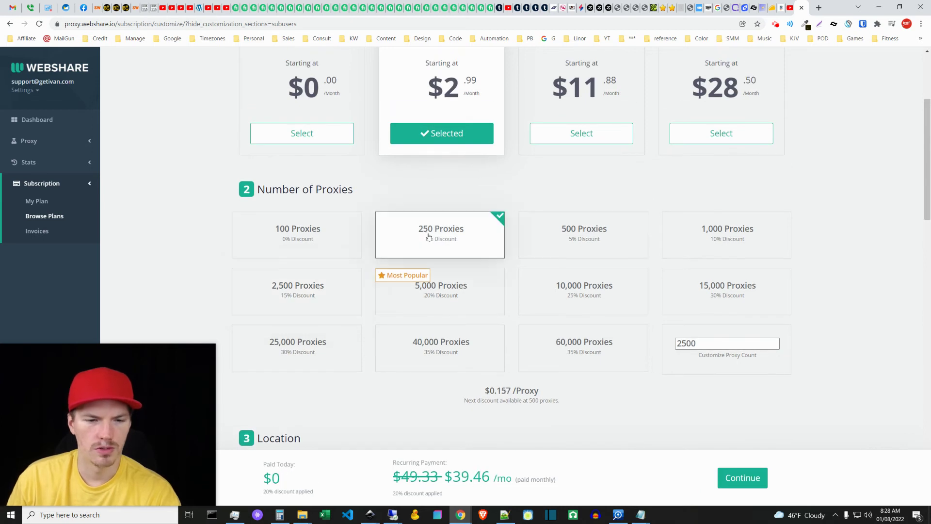
left_click(561, 243)
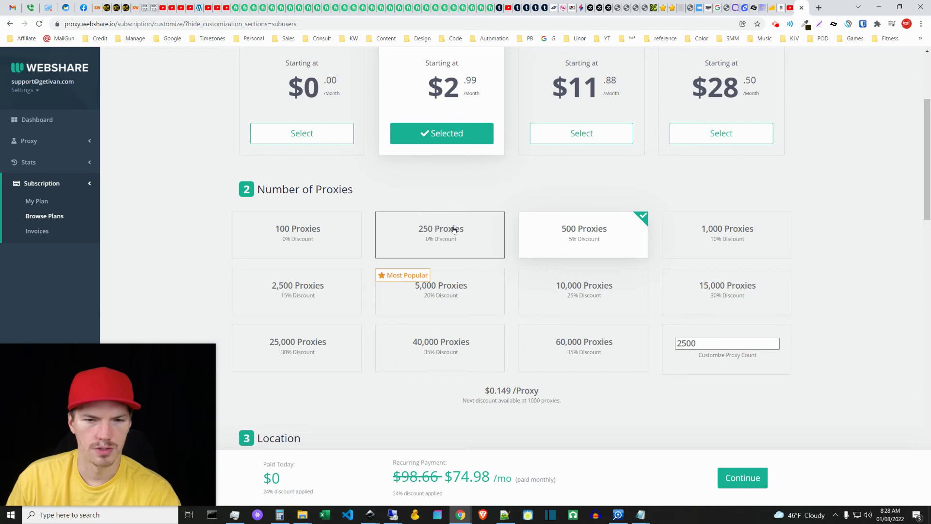
left_click_drag(926, 170, 866, 323)
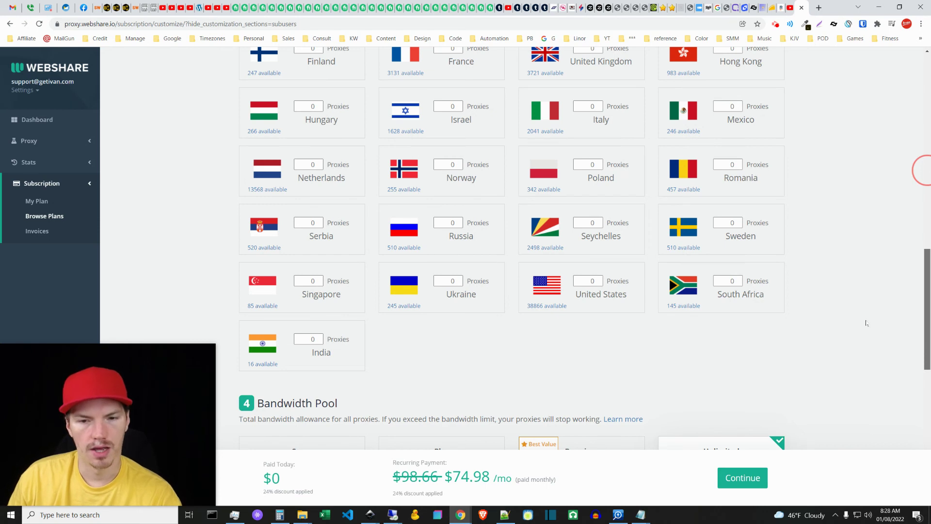
scroll(881, 311, "up", 1)
scroll(880, 301, "up", 3)
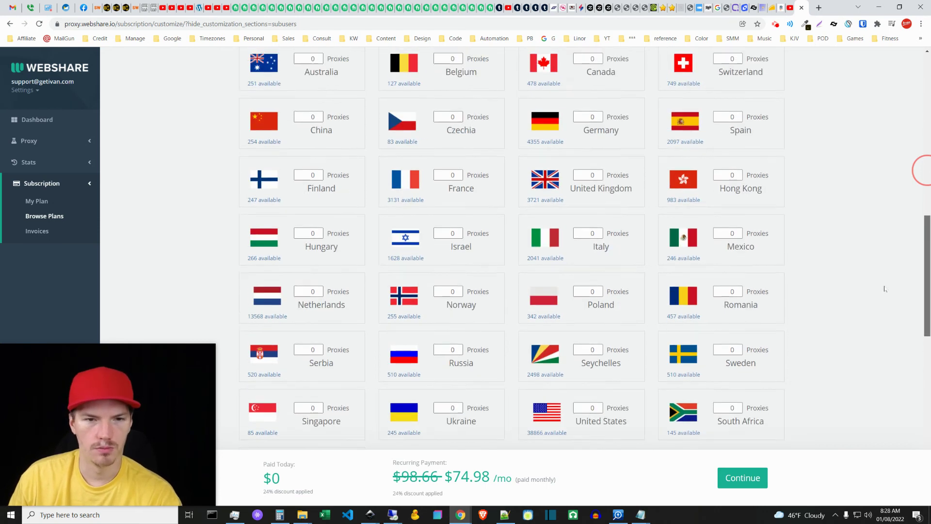
scroll(876, 276, "up", 2)
scroll(877, 271, "down", 3)
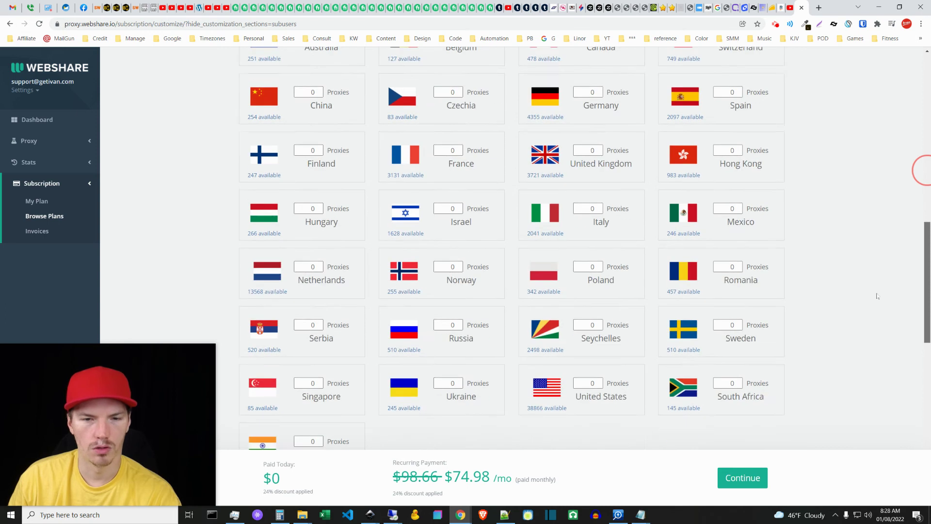
scroll(875, 252, "up", 4)
scroll(875, 252, "down", 3)
scroll(878, 267, "up", 9)
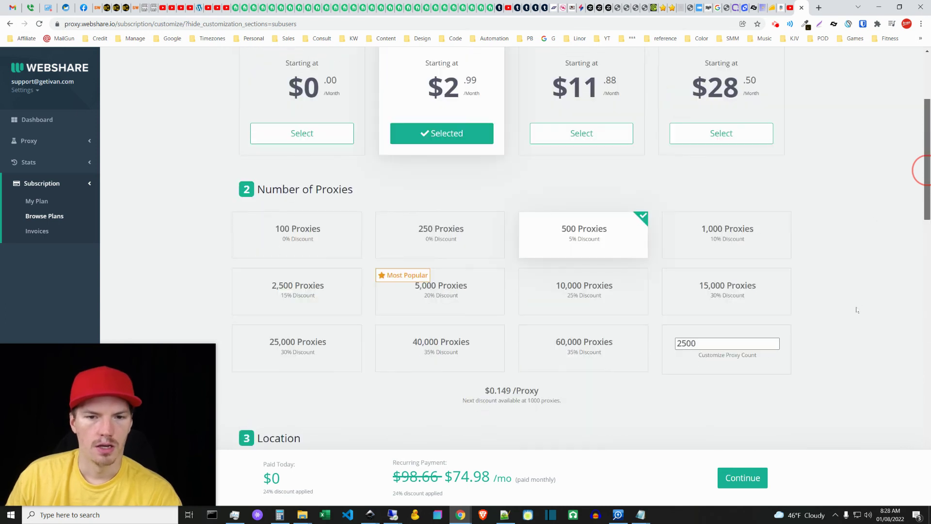
scroll(882, 279, "down", 9)
scroll(886, 281, "down", 3)
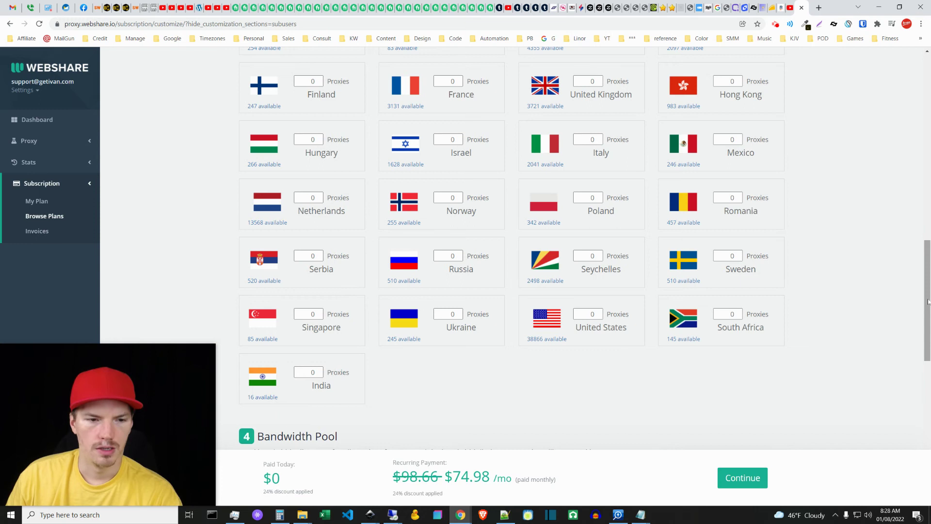
mouse_move(927, 302)
left_mouse_down()
mouse_move(928, 265)
mouse_move(928, 319)
left_mouse_up()
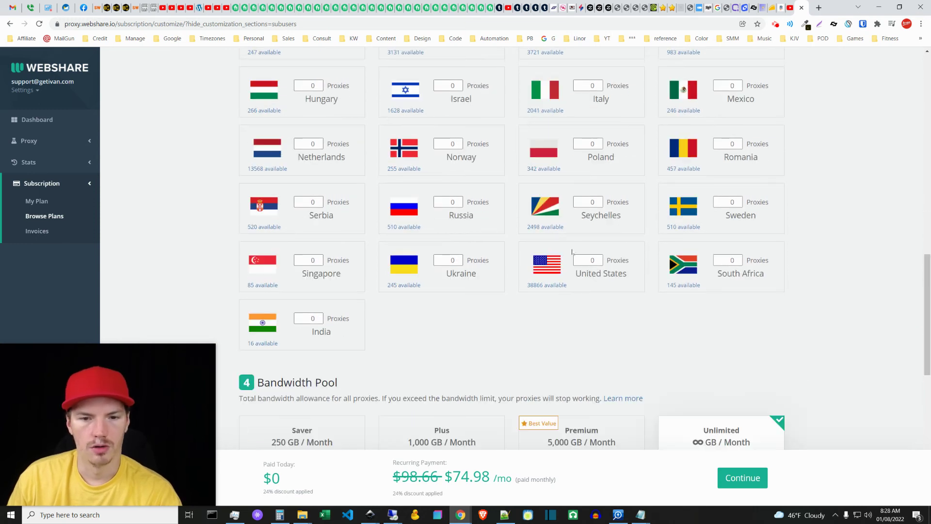
left_click_drag(922, 268, 911, 328)
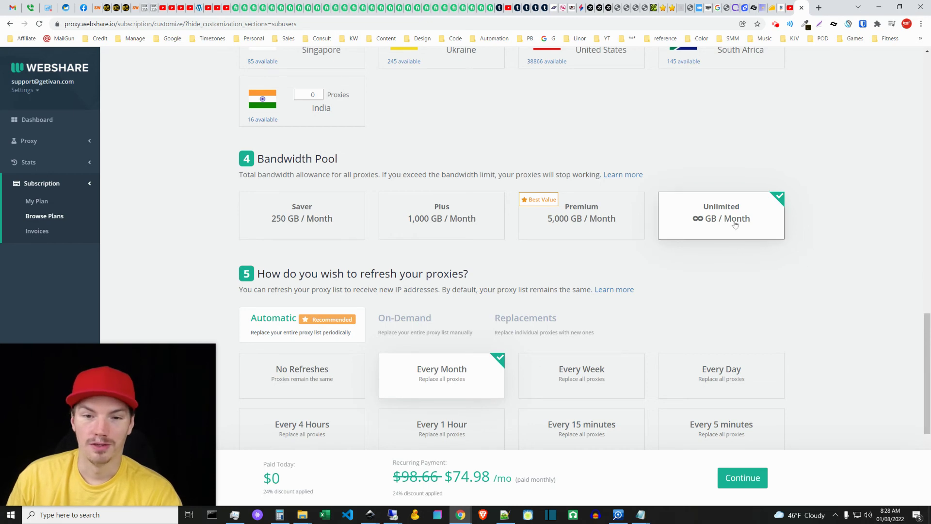
scroll(854, 342, "down", 3)
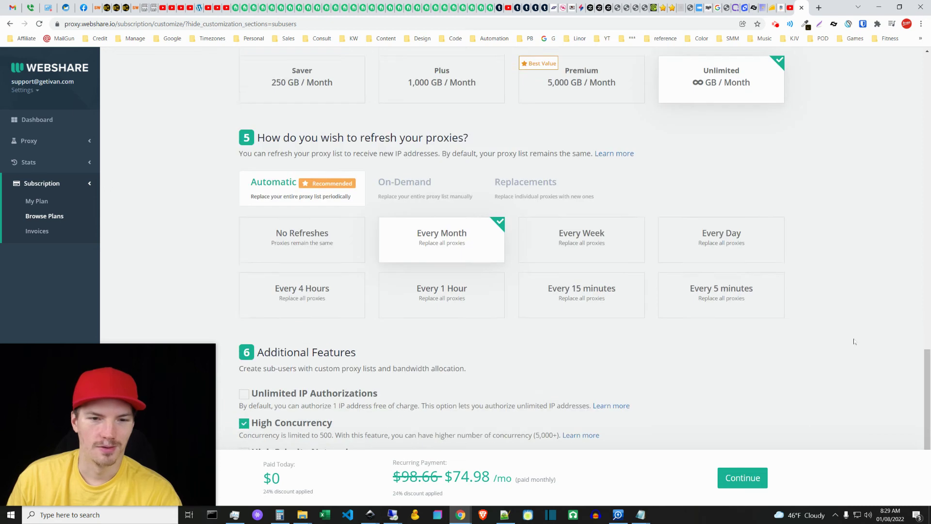
scroll(853, 338, "up", 3)
scroll(839, 335, "down", 2)
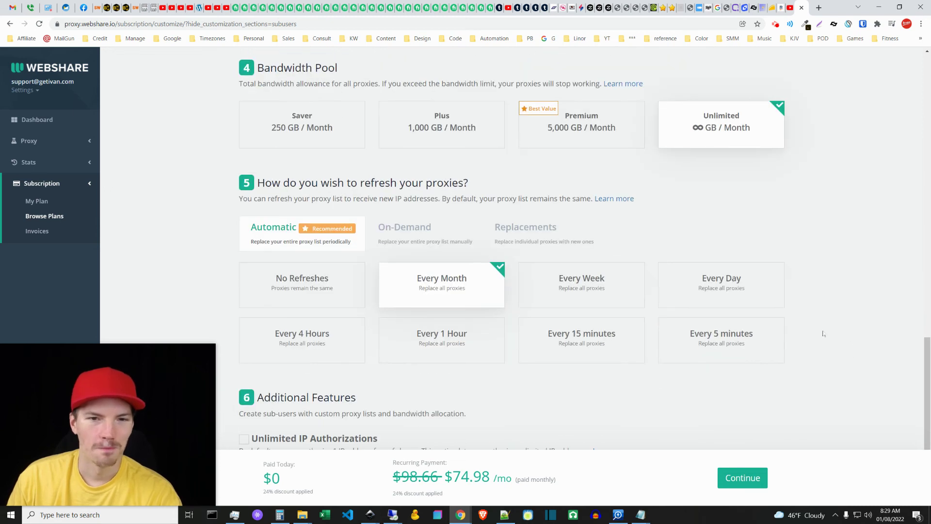
scroll(824, 330, "down", 2)
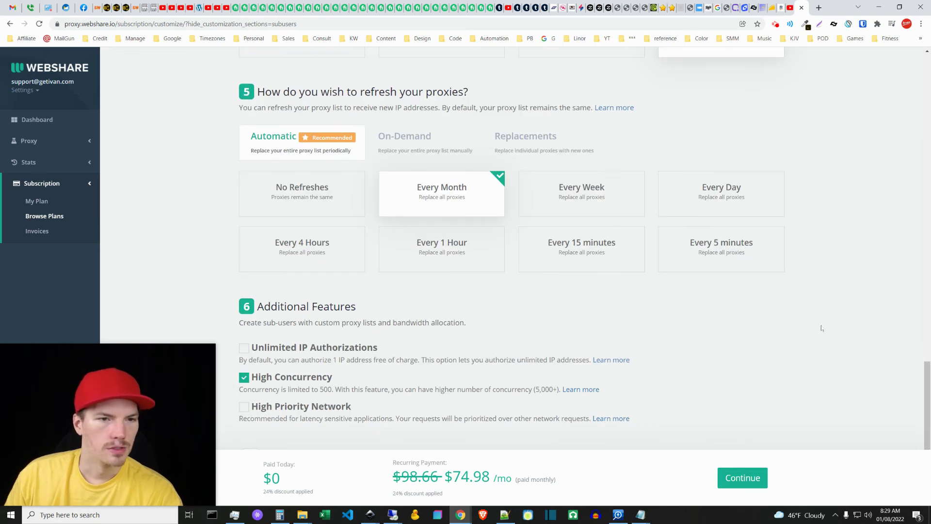
scroll(821, 329, "up", 1)
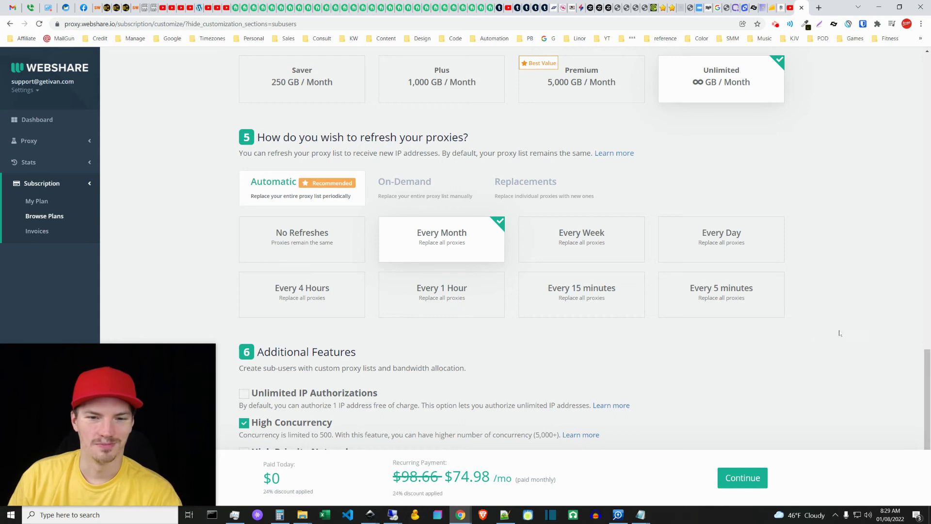
scroll(832, 334, "down", 1)
scroll(832, 333, "down", 2)
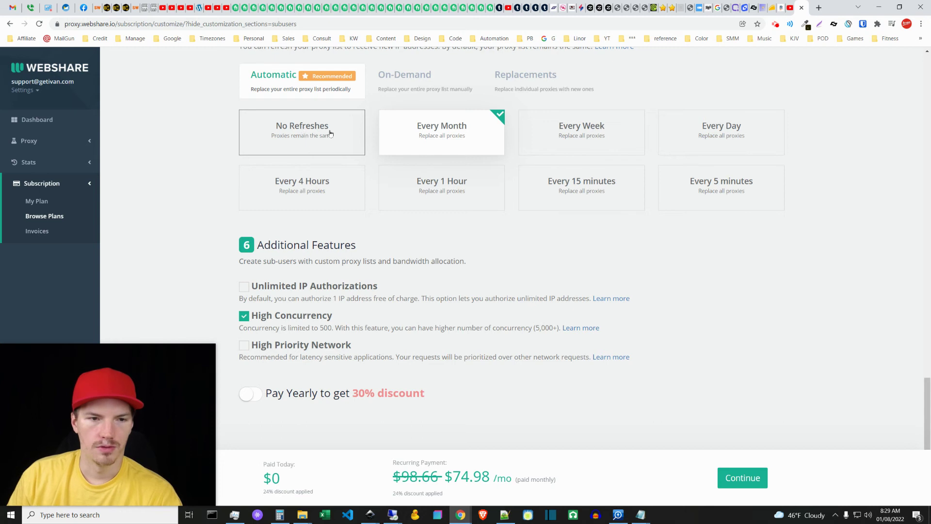
left_click(303, 135)
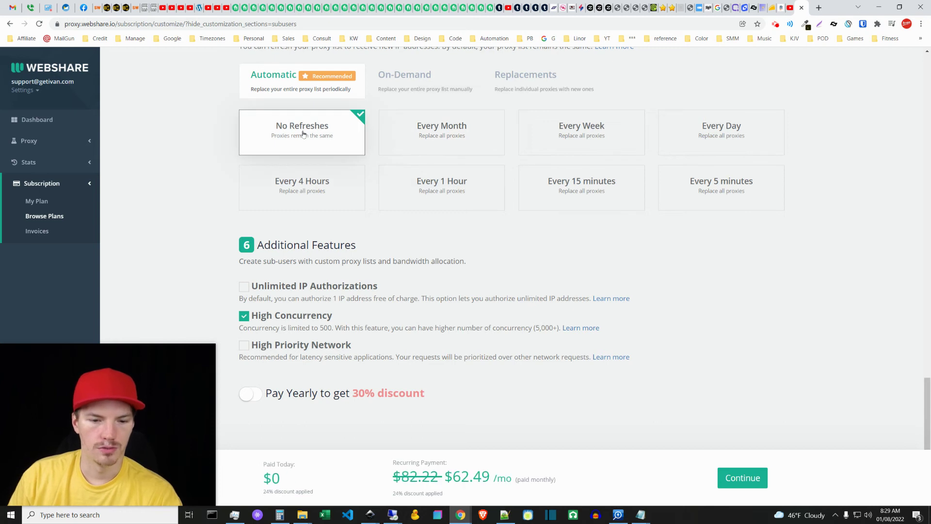
left_click(462, 142)
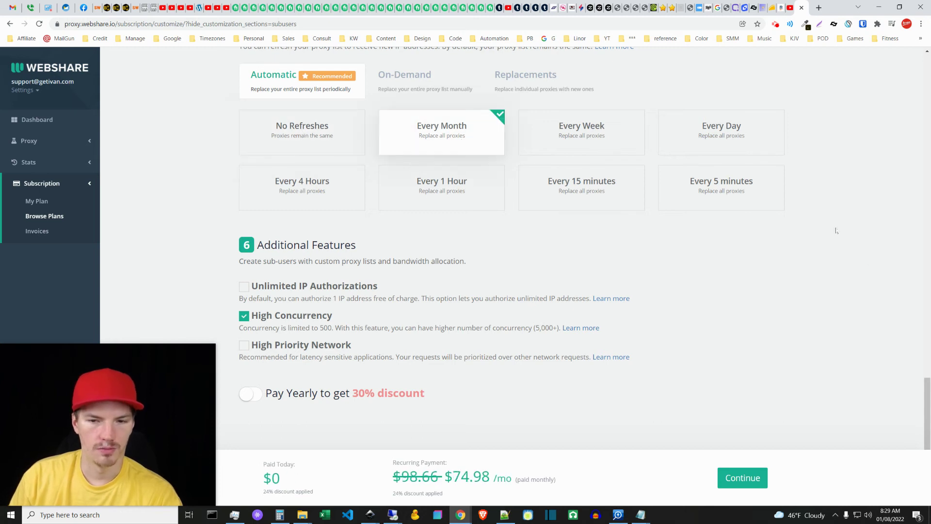
left_click(867, 259)
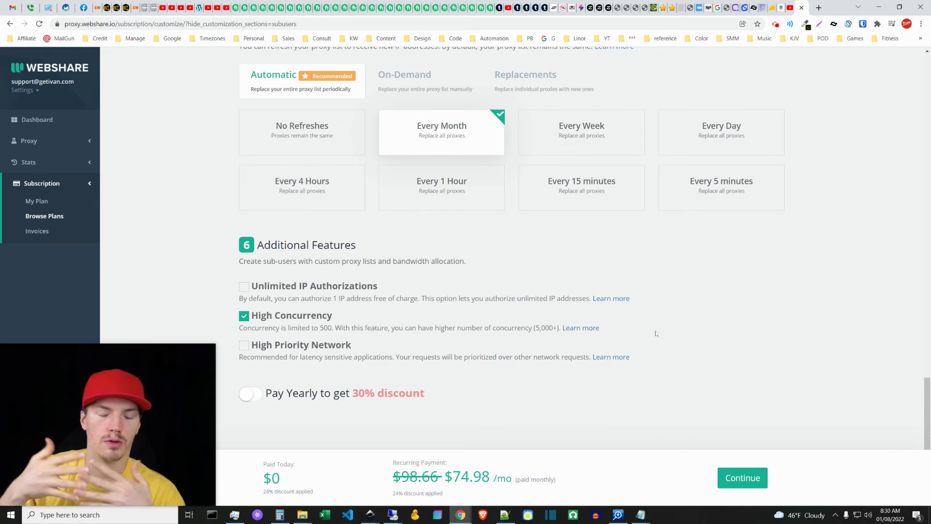
scroll(655, 334, "up", 15)
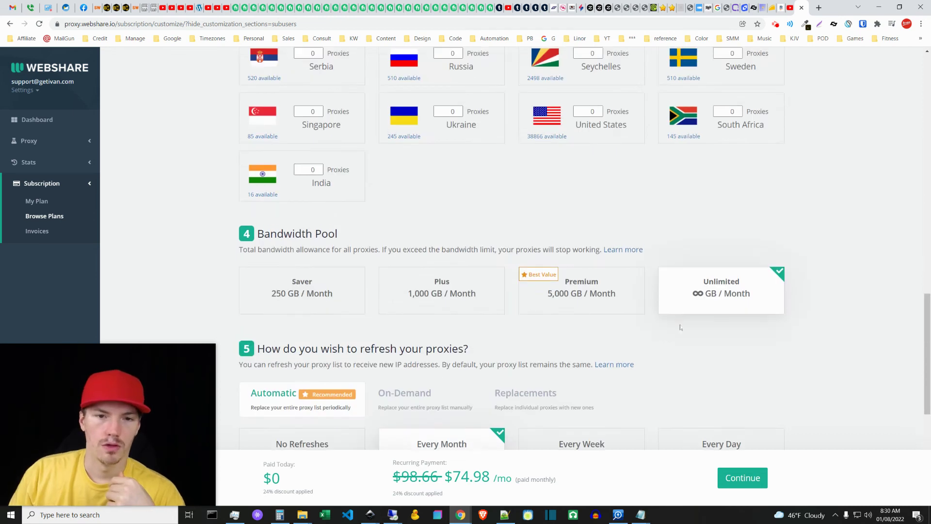
scroll(647, 362, "up", 4)
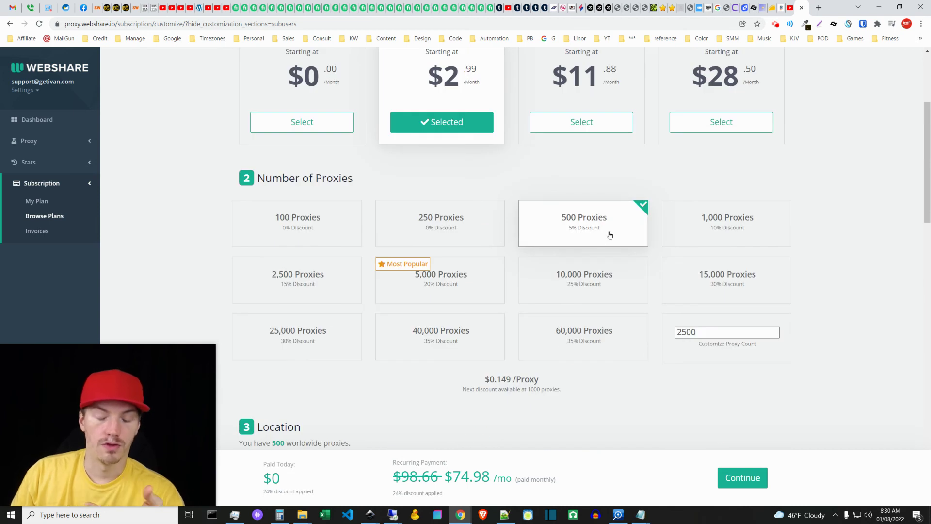
scroll(629, 243, "down", 3)
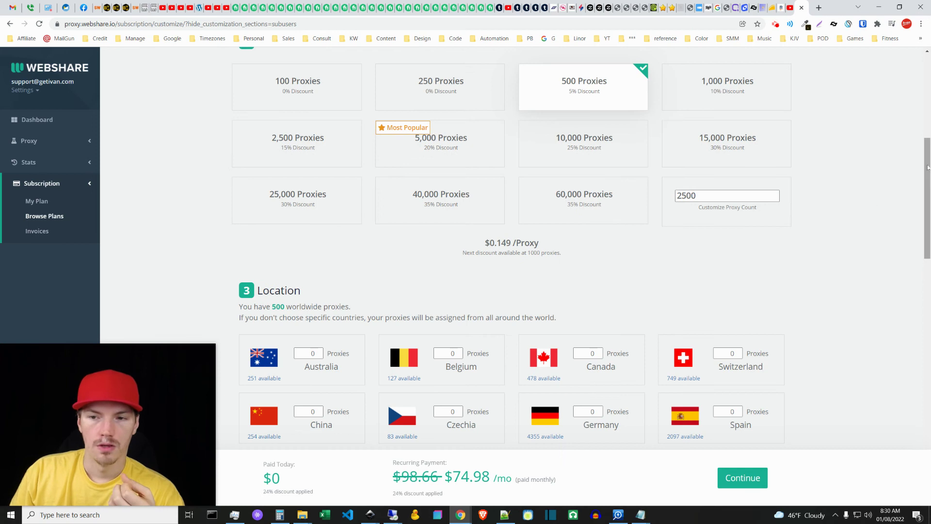
left_click_drag(929, 167, 929, 140)
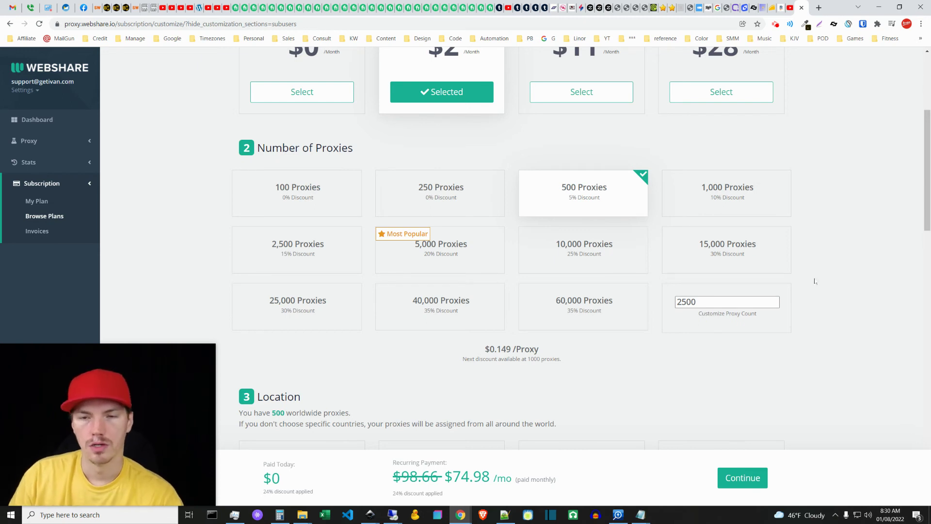
left_click_drag(926, 167, 809, 343)
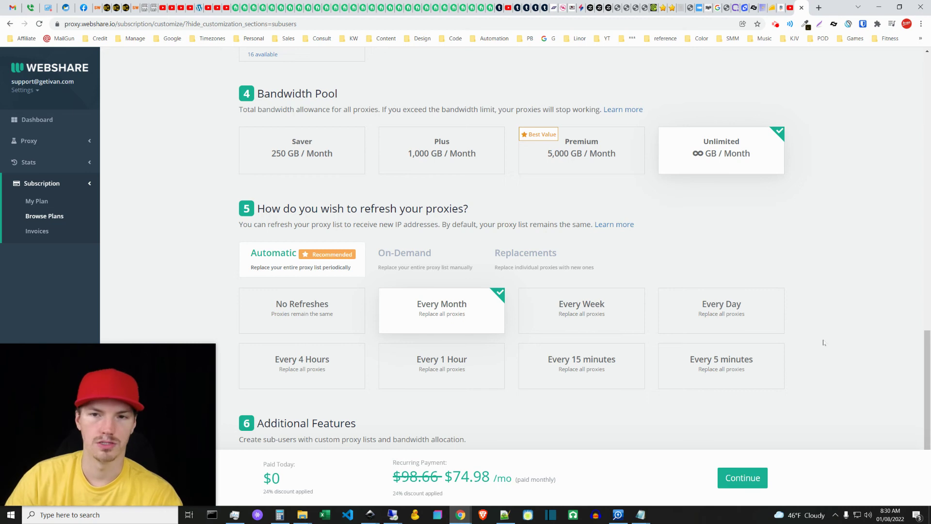
scroll(780, 344, "down", 3)
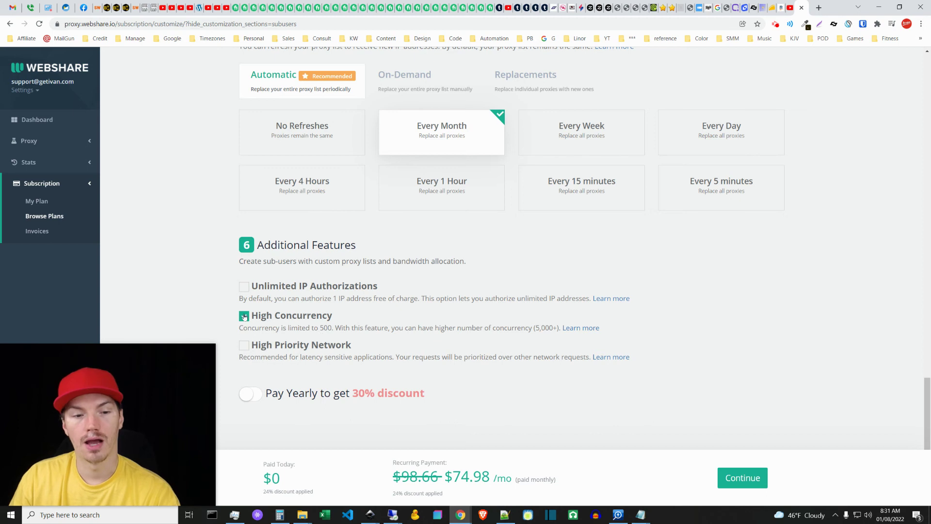
scroll(640, 363, "up", 4)
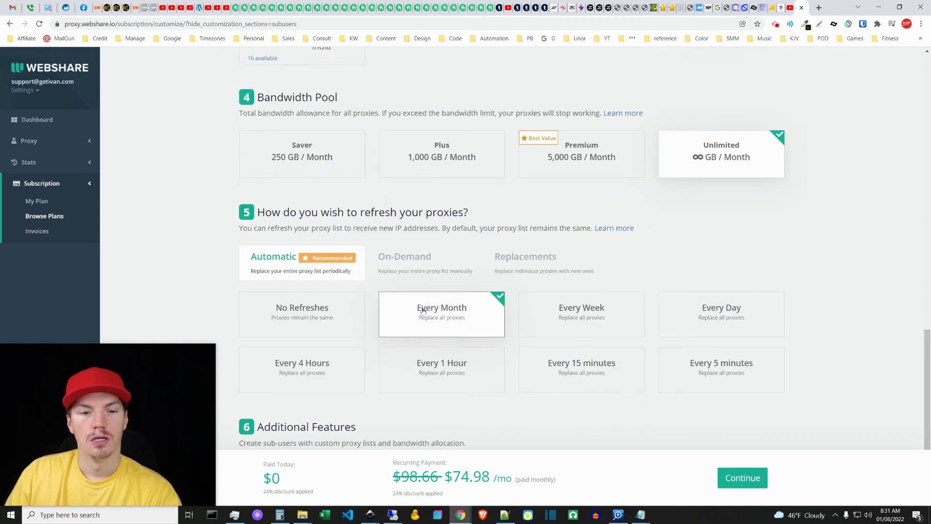
scroll(802, 369, "up", 4)
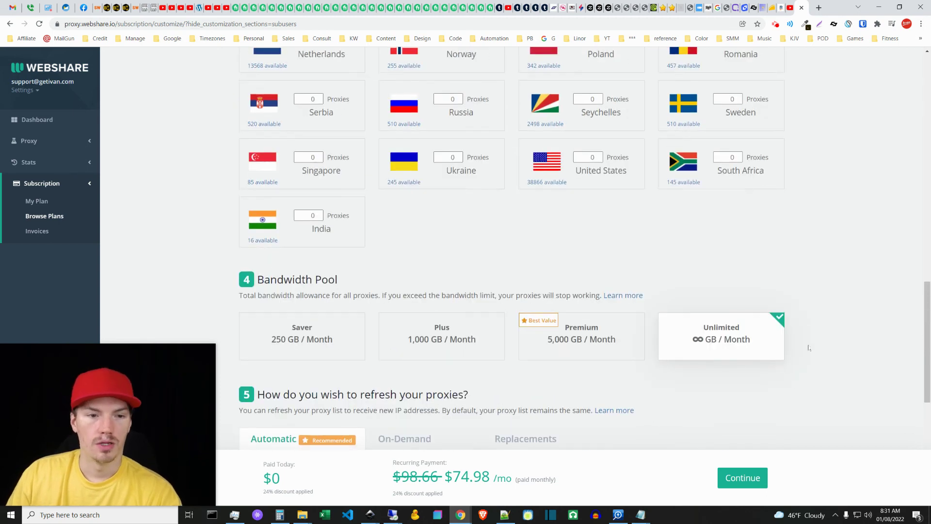
scroll(808, 348, "up", 15)
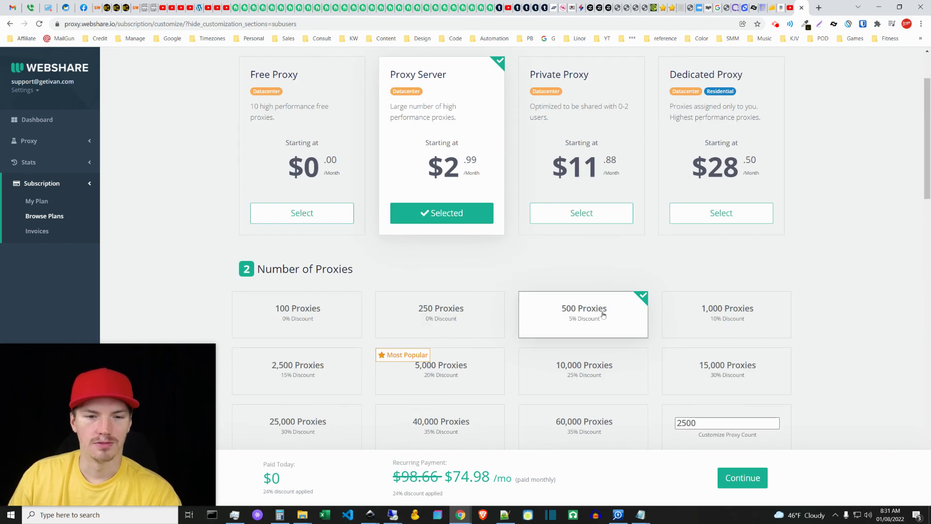
left_click(319, 318)
left_click(458, 313)
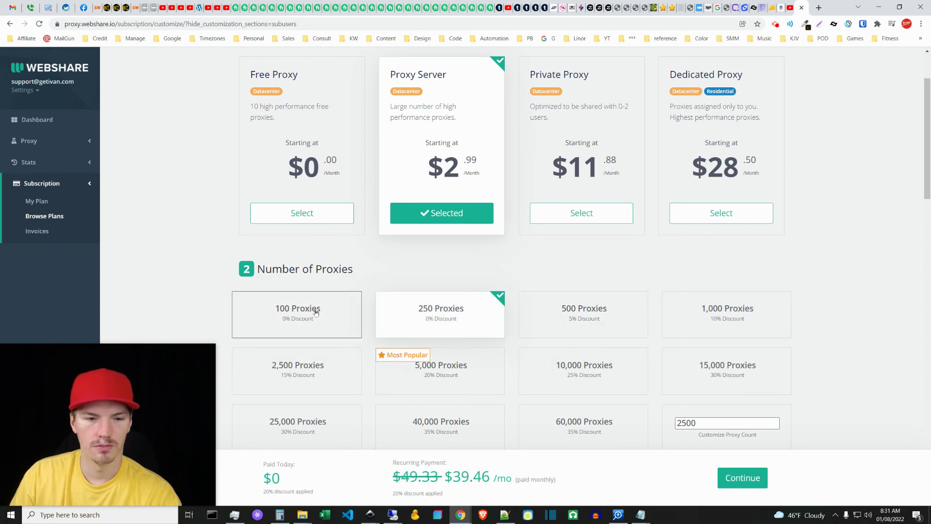
left_click(533, 318)
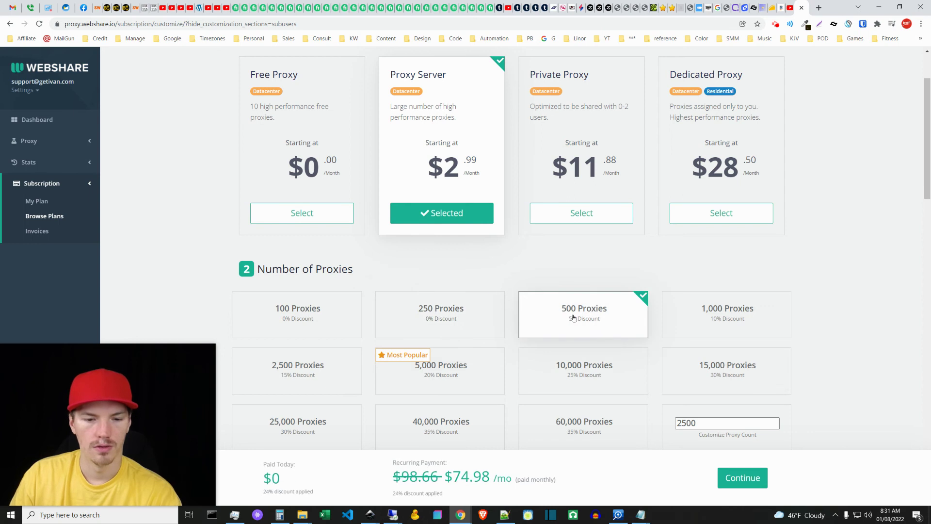
left_click(434, 315)
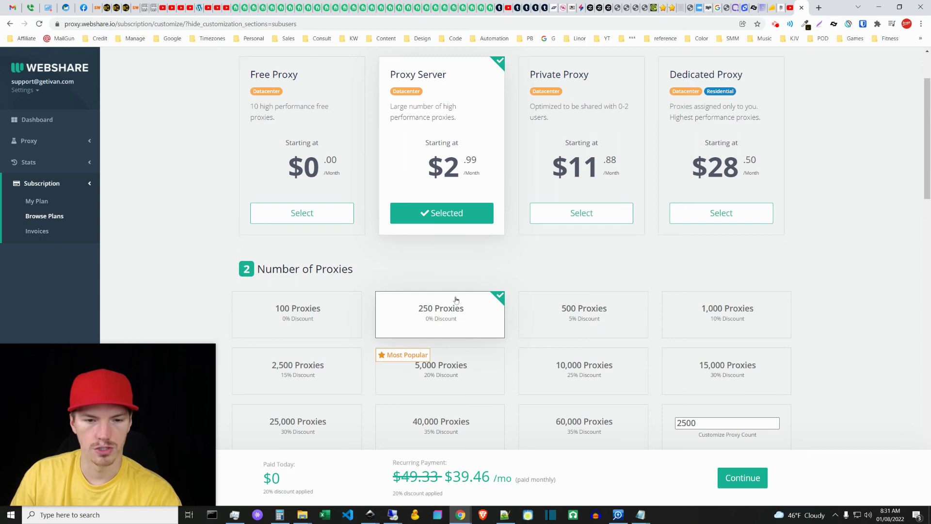
left_click(586, 324)
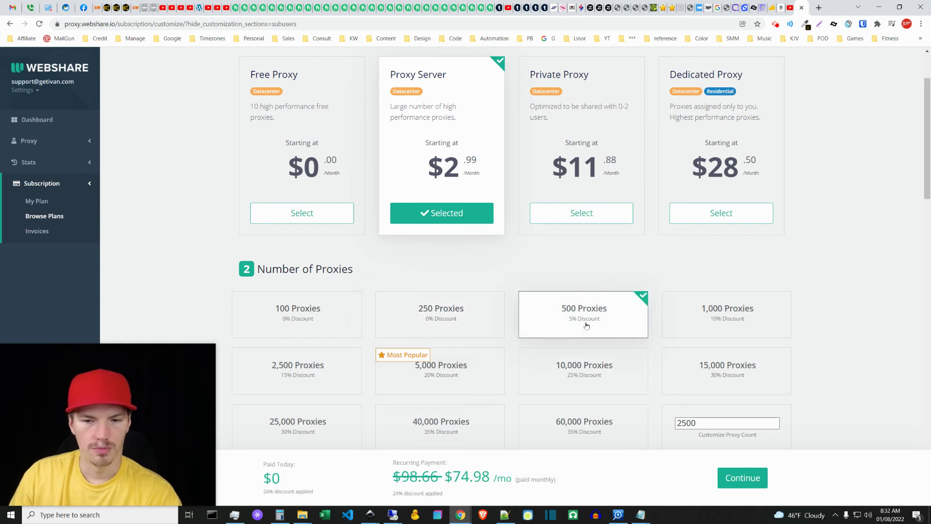
left_click(684, 308)
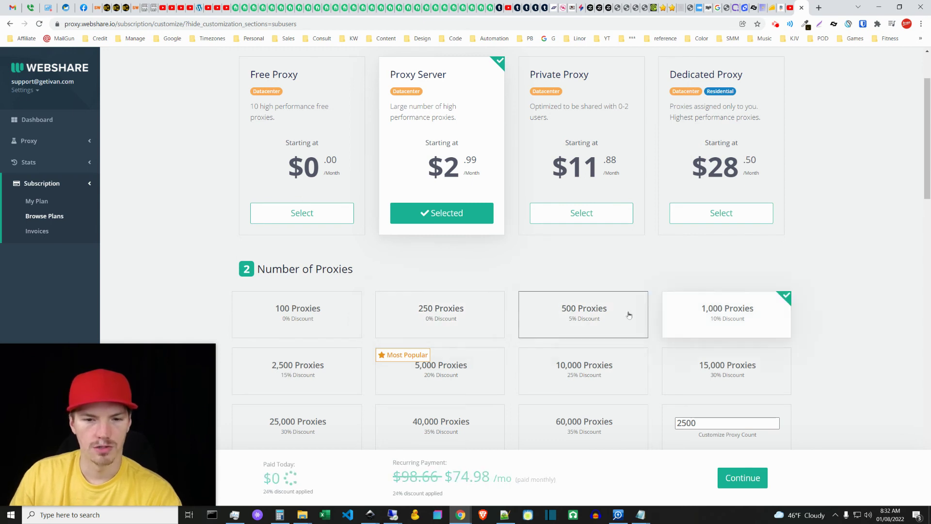
left_click(572, 317)
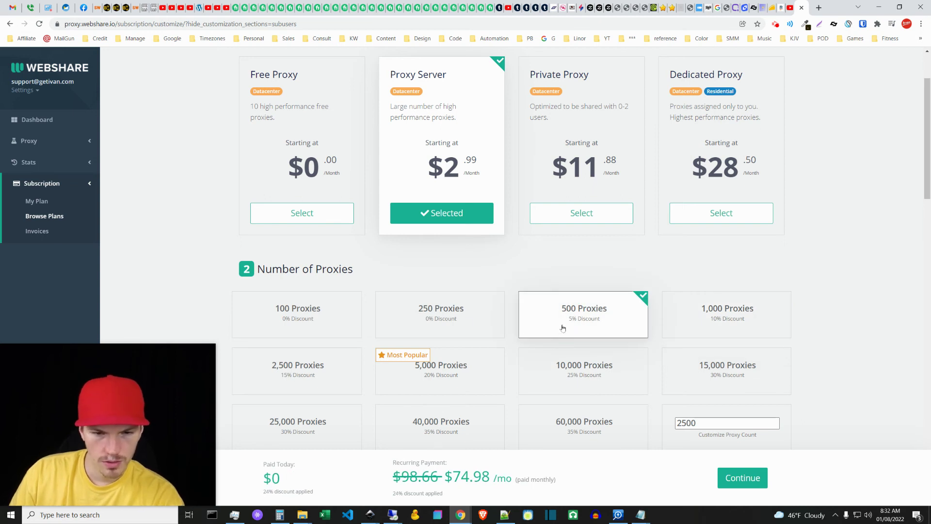
scroll(609, 366, "down", 1)
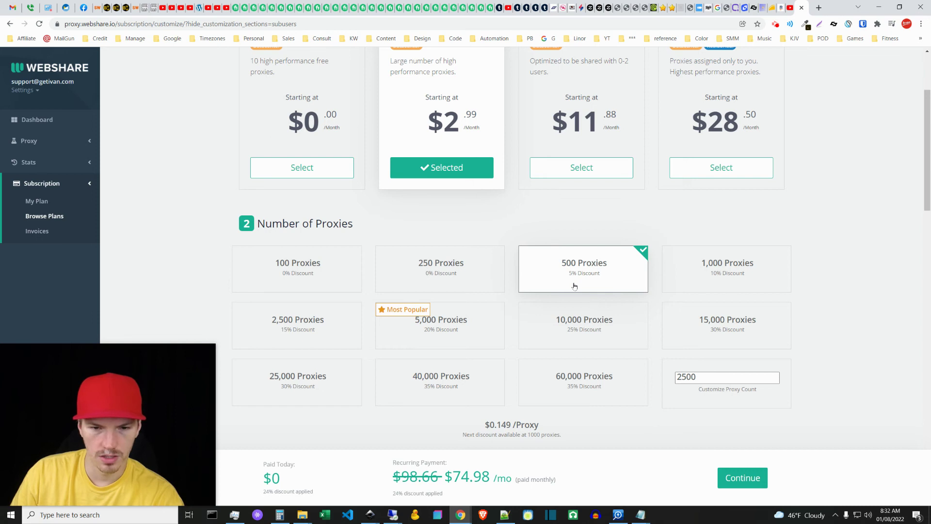
Enter 251 as the custom proxy count, pricing the plan at $0.149 per proxy
left_click_drag(696, 378, 679, 377)
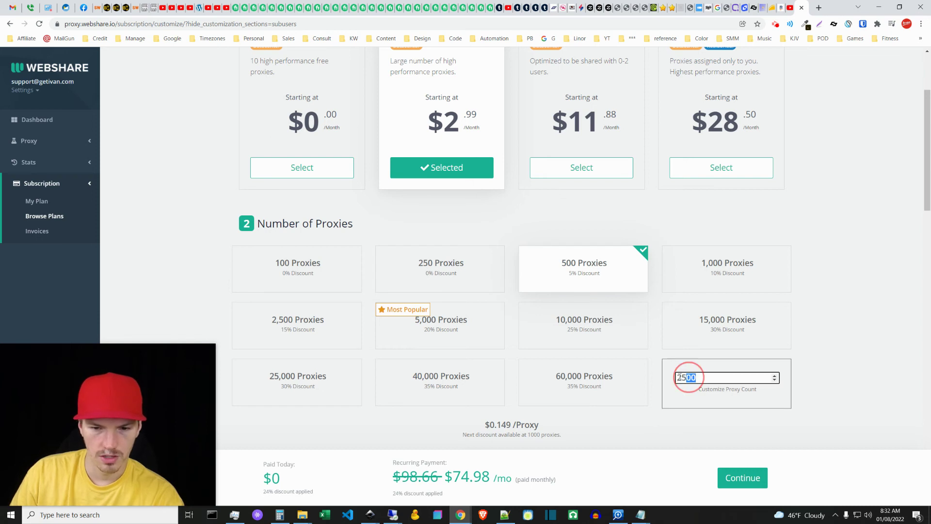
key("BackSpace")
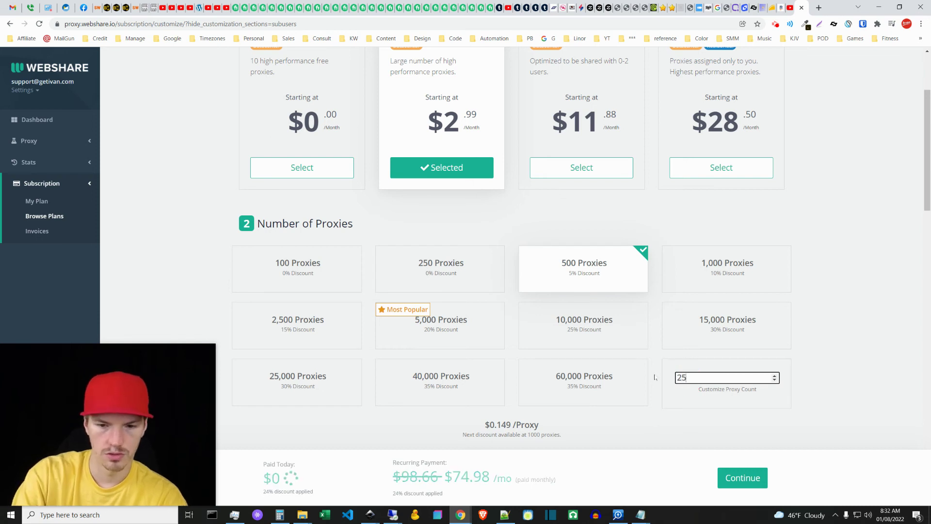
type("0")
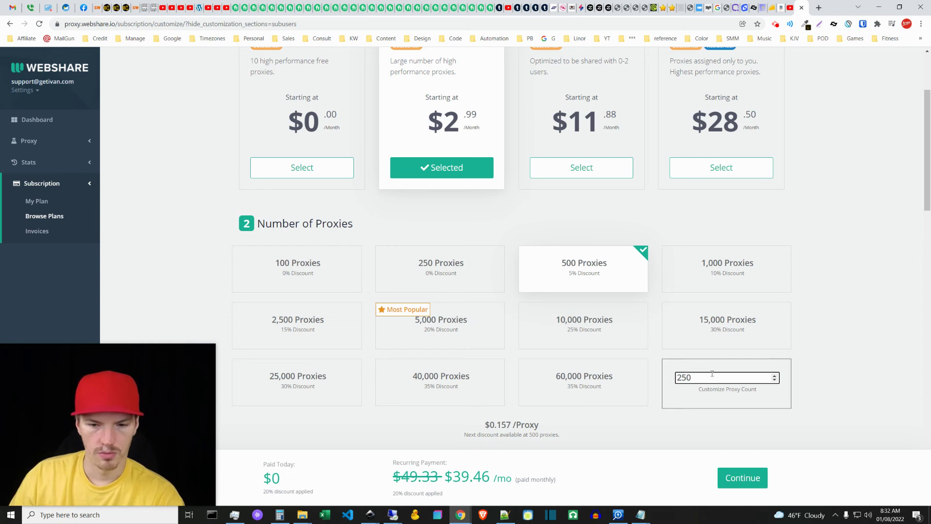
key("BackSpace")
type("1")
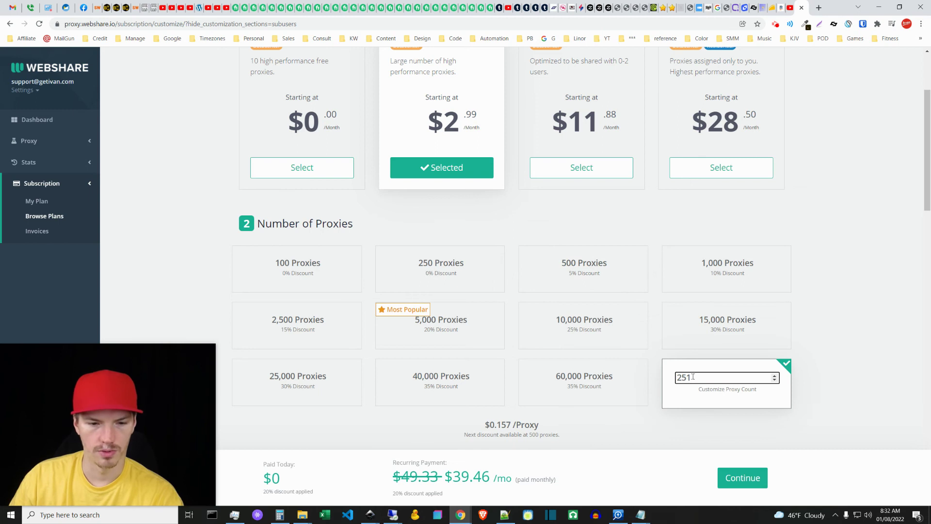
scroll(630, 398, "down", 1)
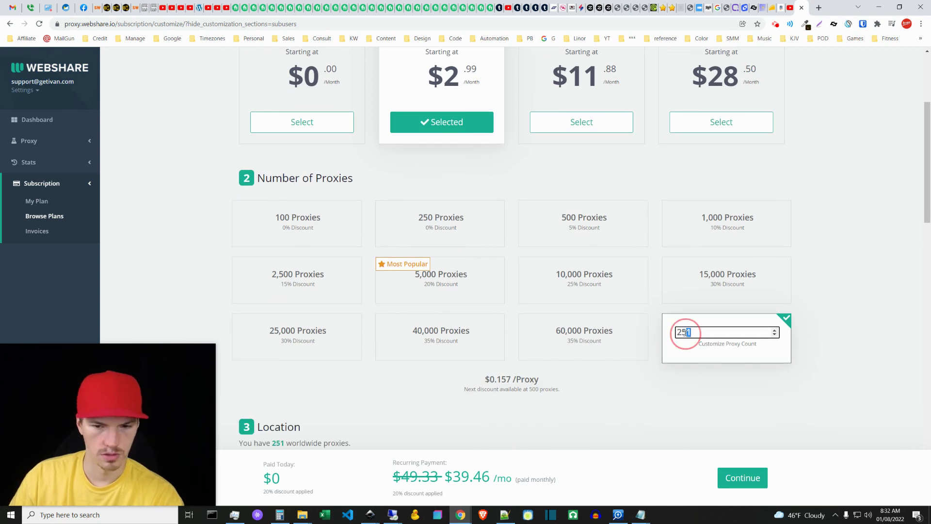
left_click_drag(686, 332, 707, 350)
type("0")
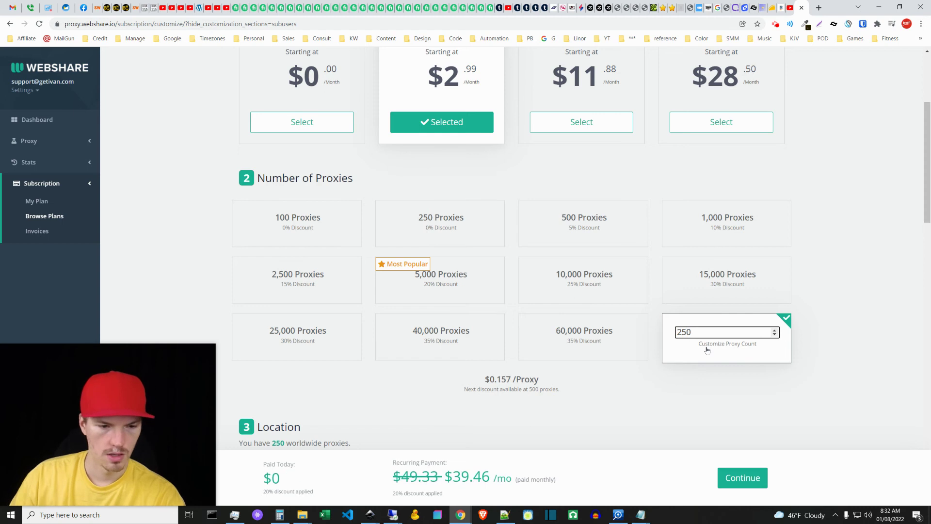
double_click(695, 332)
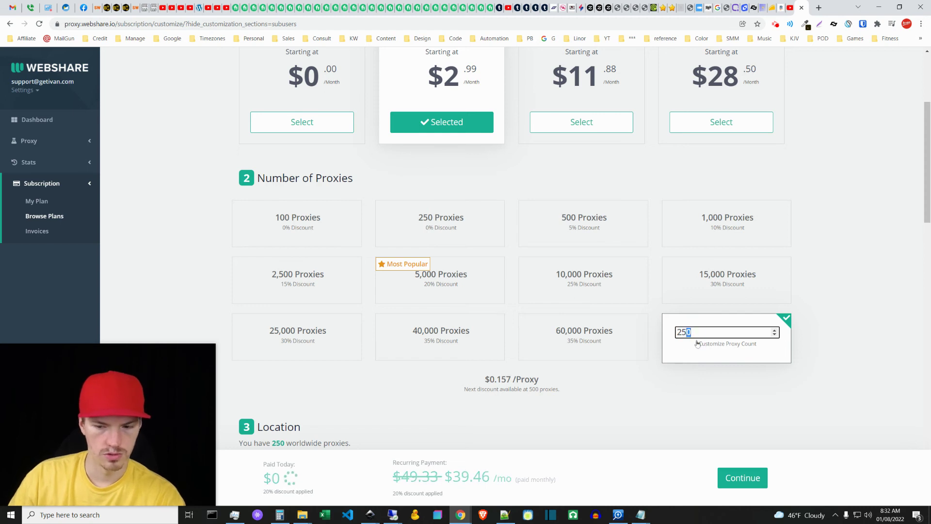
type("251")
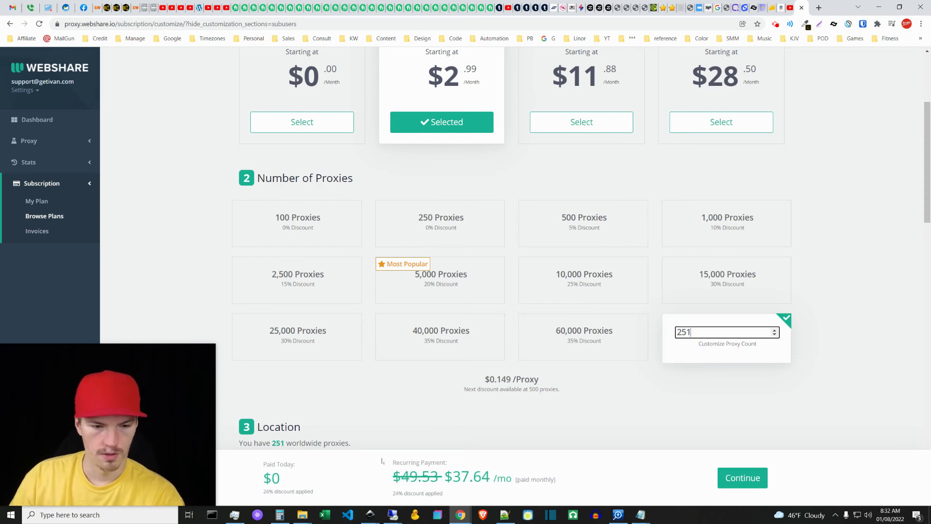
left_click(861, 335)
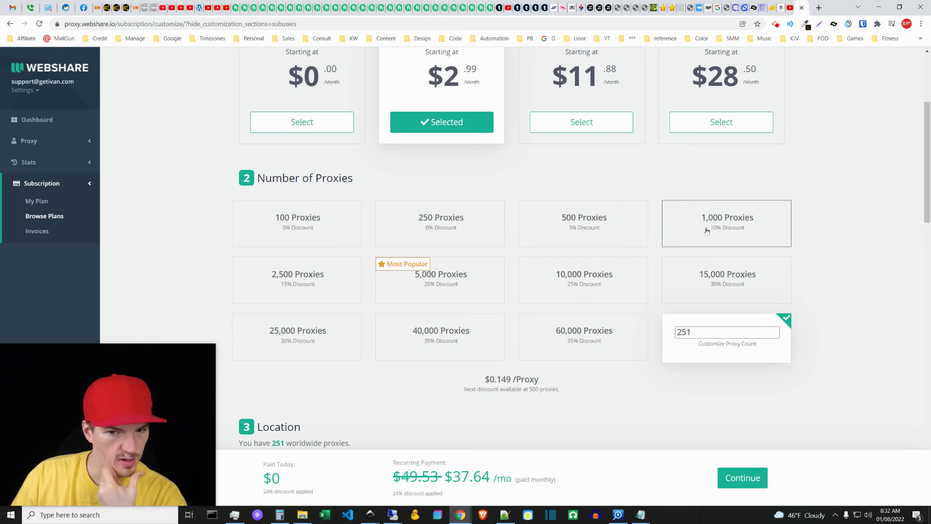
Try custom proxy counts of 501 and then 500
left_click_drag(698, 332, 667, 334)
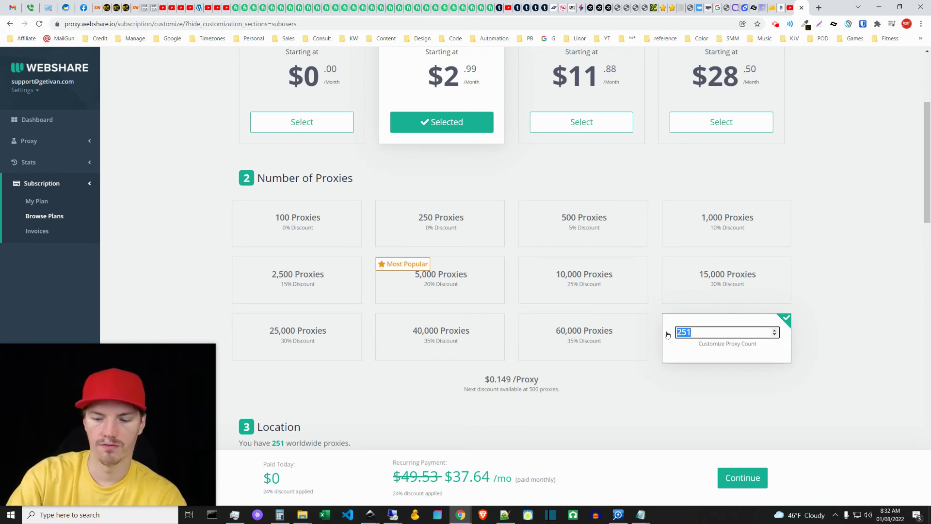
type("501")
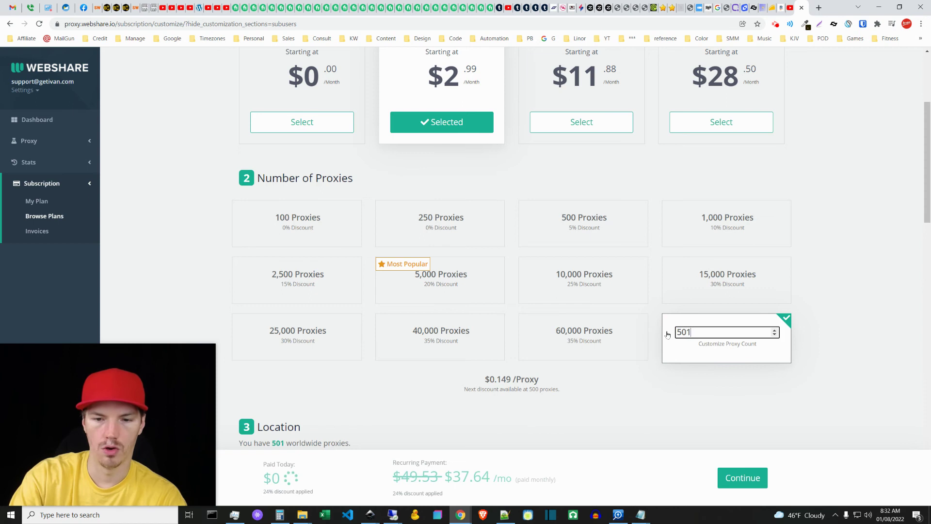
left_click(827, 333)
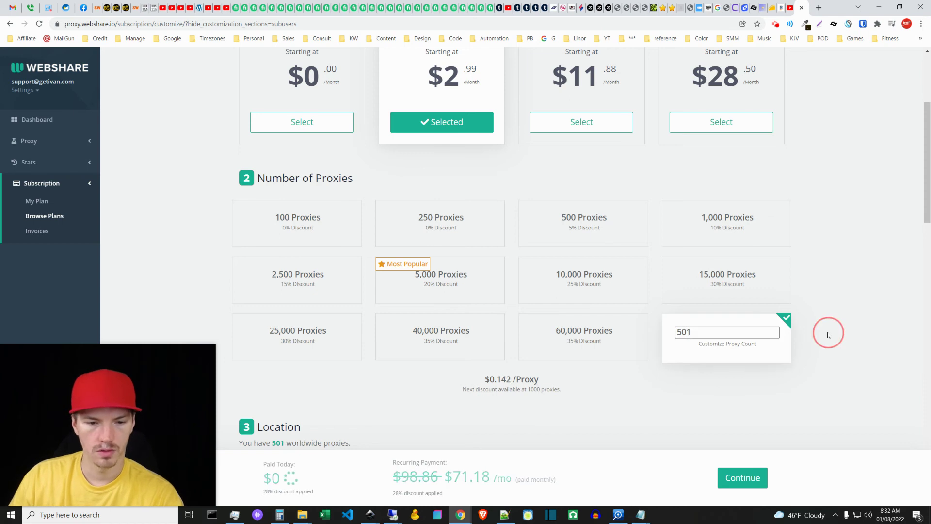
double_click(692, 332)
type("500")
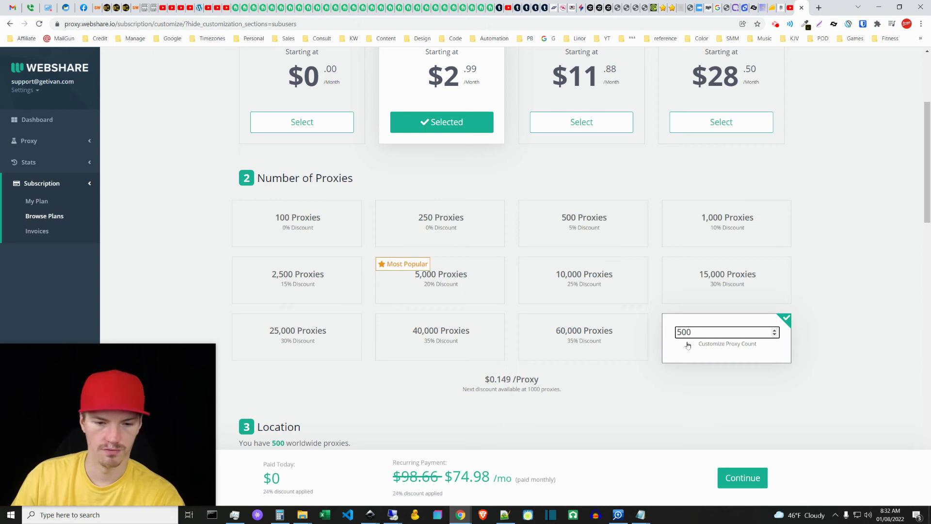
Set the custom proxy count to 1 and review the remaining plan sections
double_click(688, 332)
key("BackSpace")
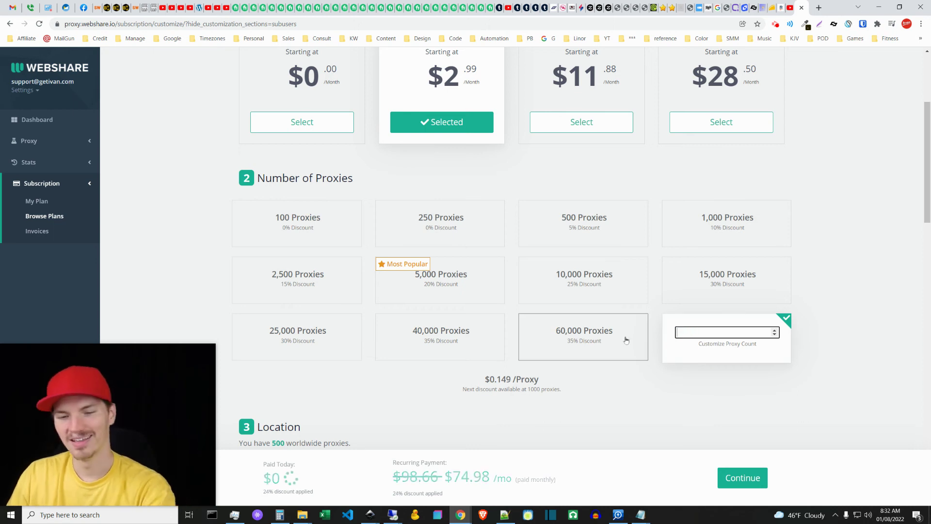
type("1")
left_click(821, 333)
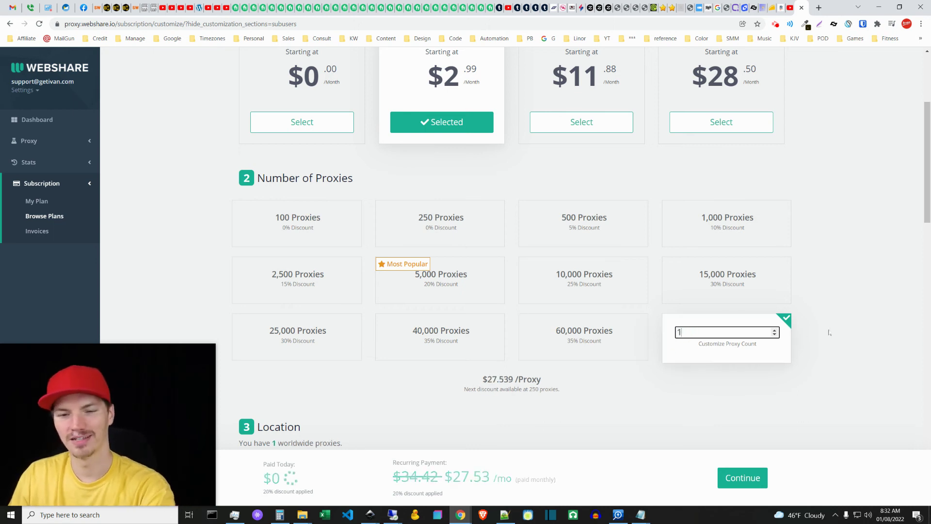
scroll(831, 318, "down", 15)
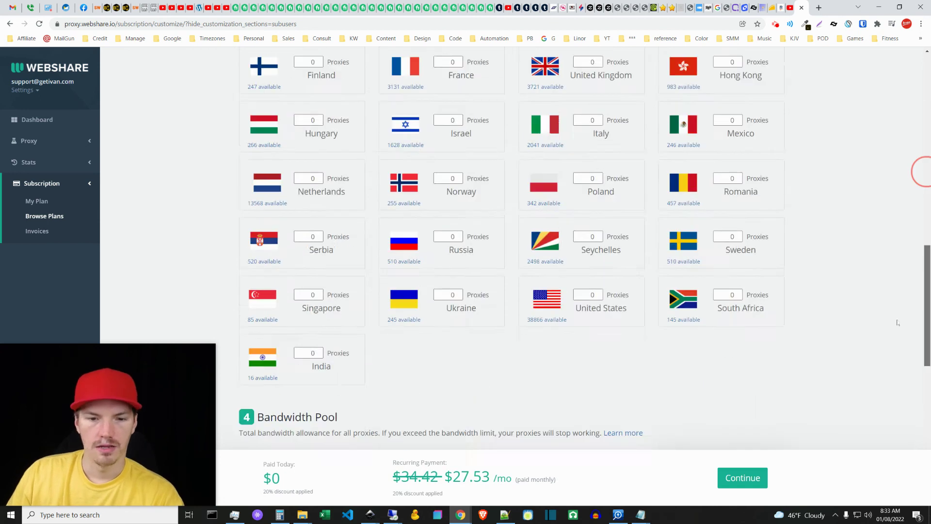
scroll(872, 429, "down", 2)
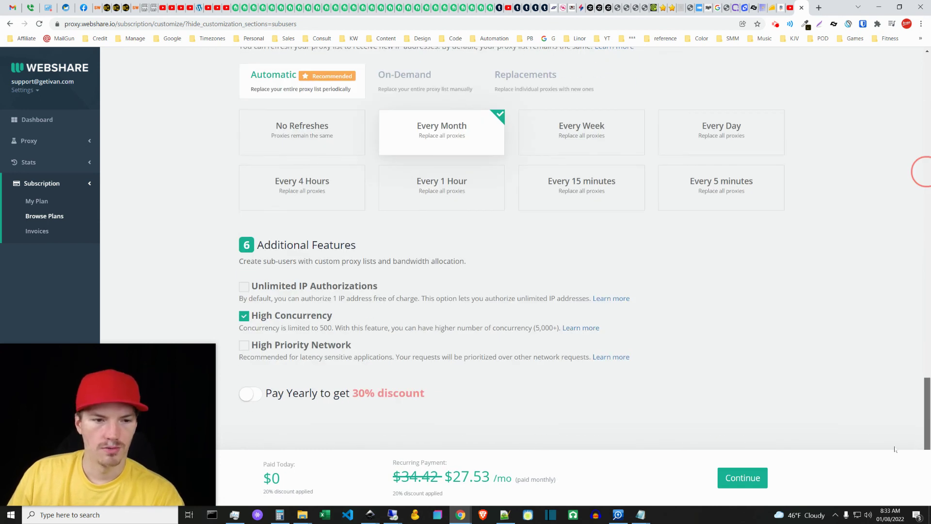
scroll(876, 449, "up", 17)
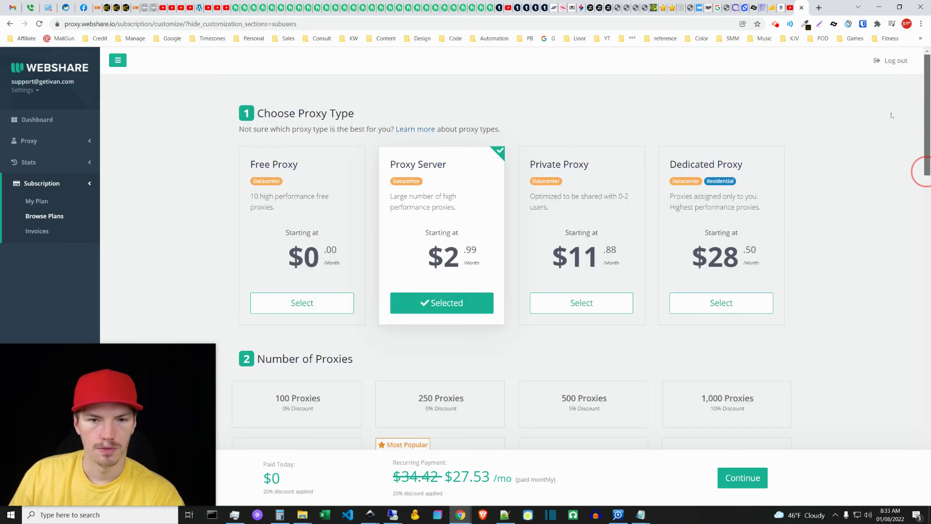
scroll(890, 122, "down", 15)
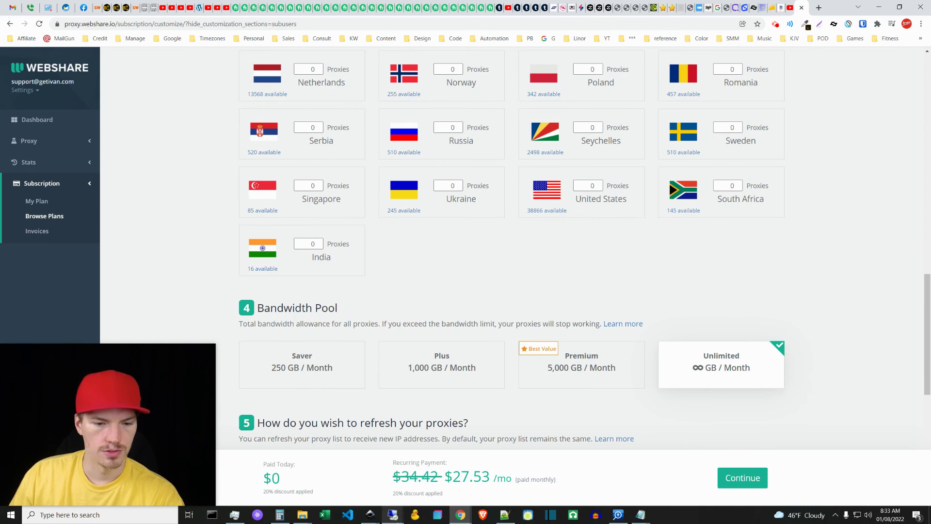
mouse_move(395, 519)
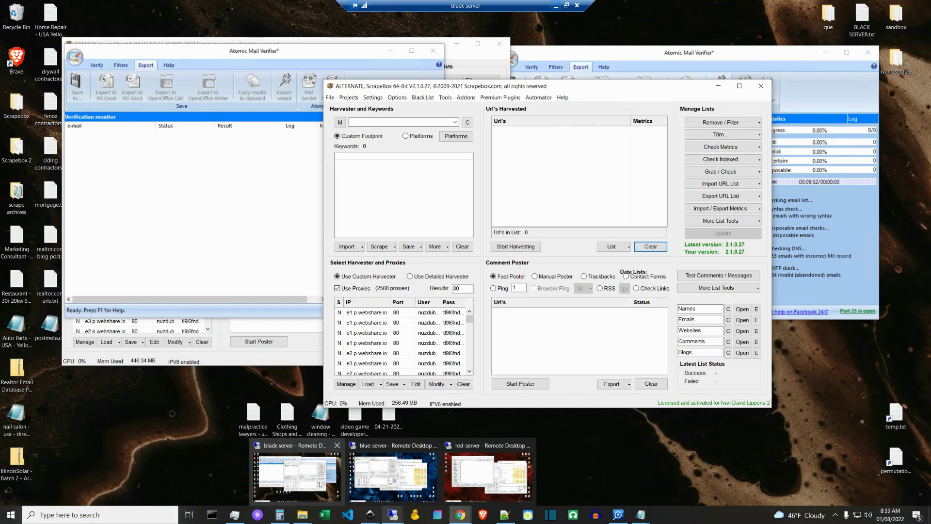
On the black server's remote desktop, check YPScraper at 345,849 records, then bring ScrapeBox forward
left_click(320, 484)
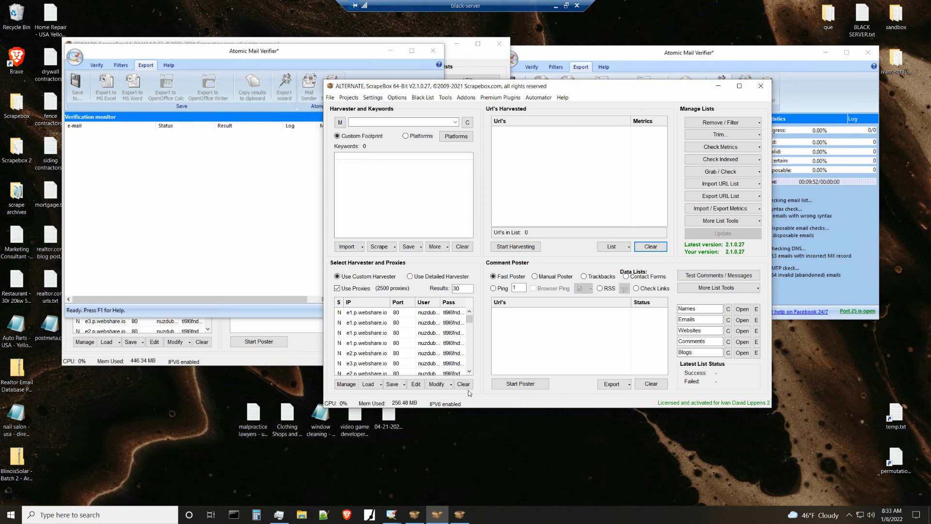
left_click(566, 6)
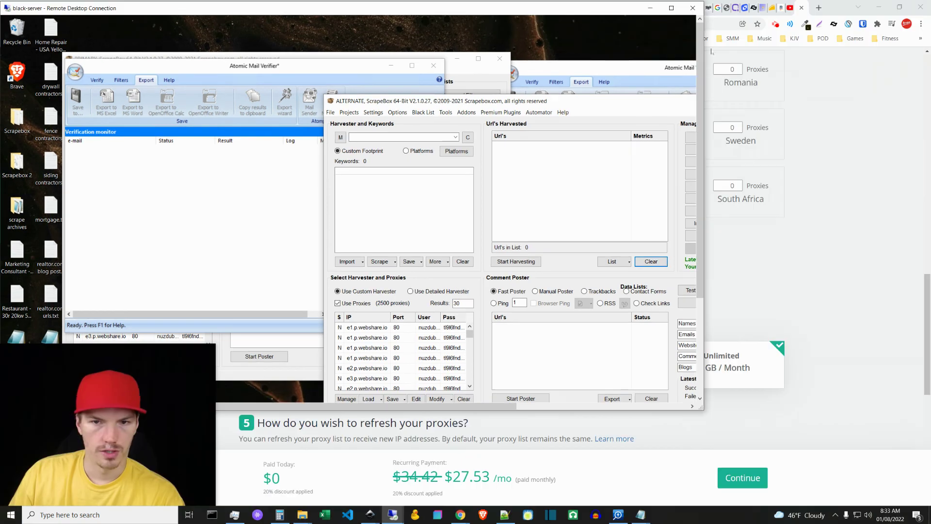
left_click(671, 7)
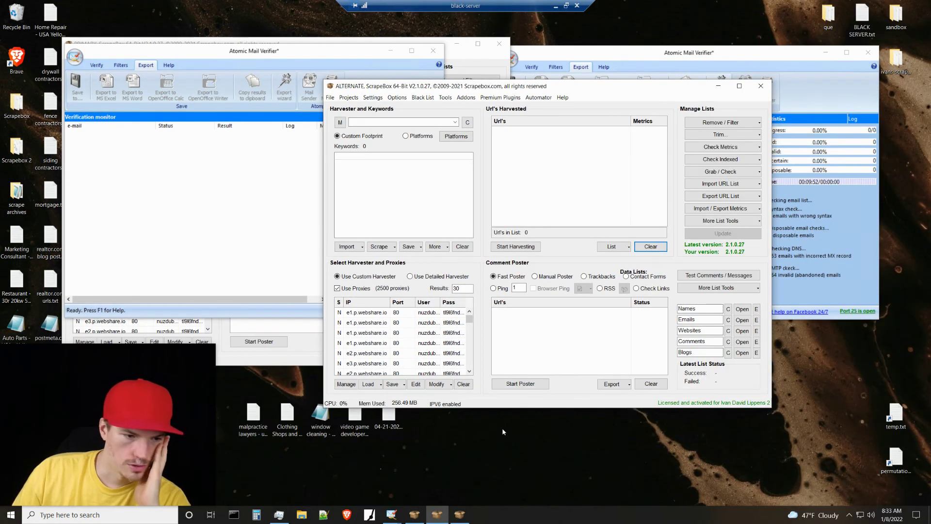
left_click(463, 518)
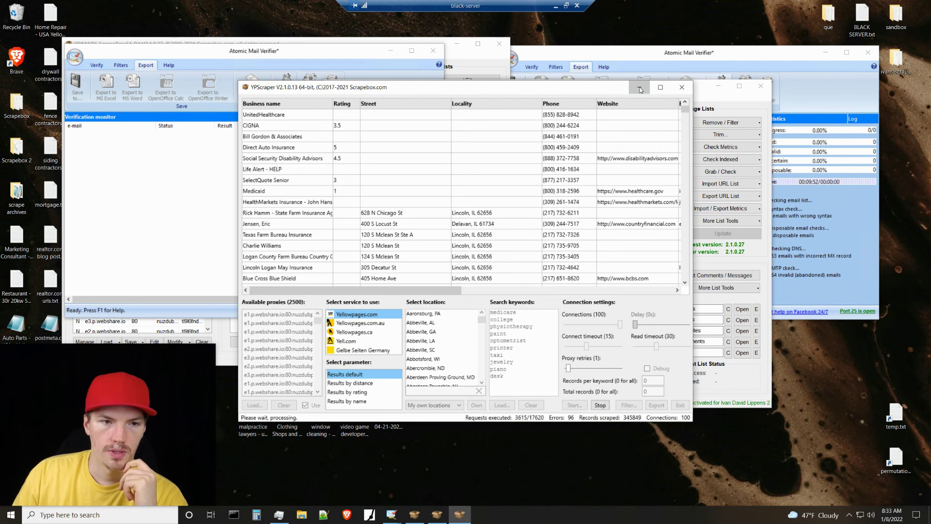
left_click(639, 88)
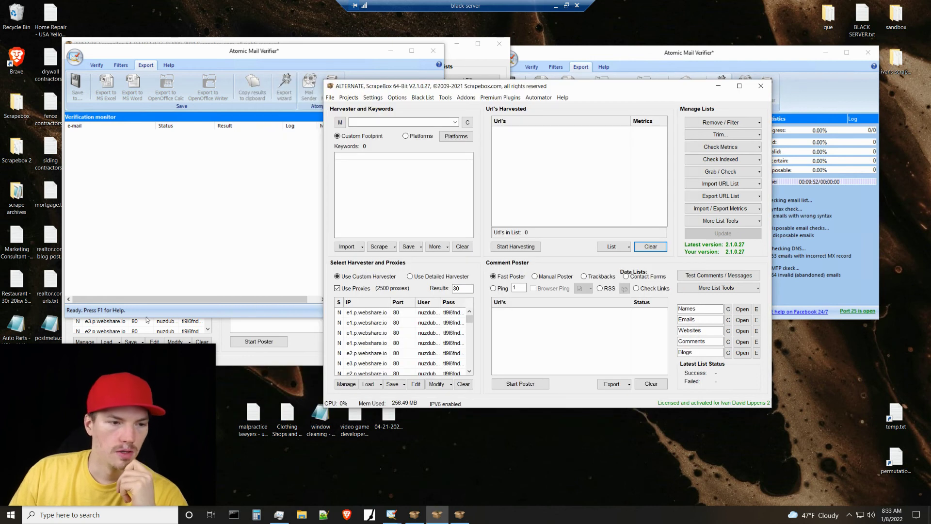
Delete the postmeta file from the desktop and check the full names of the scrape files
left_click(51, 324)
key("Delete")
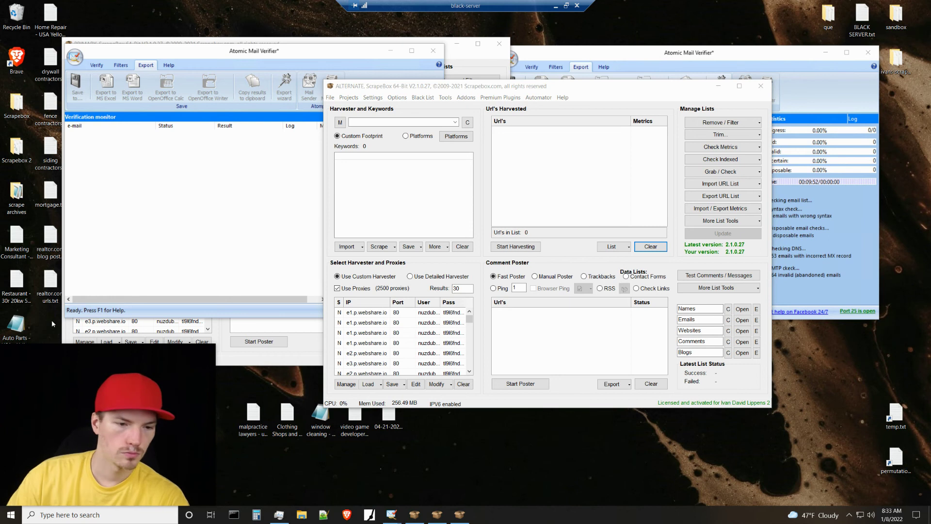
left_click(285, 419)
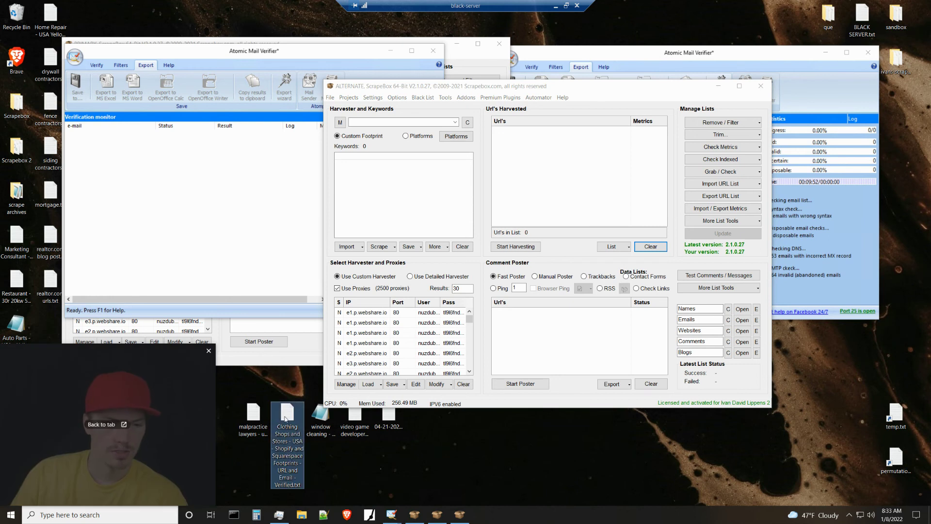
left_click(254, 417)
left_click(355, 416)
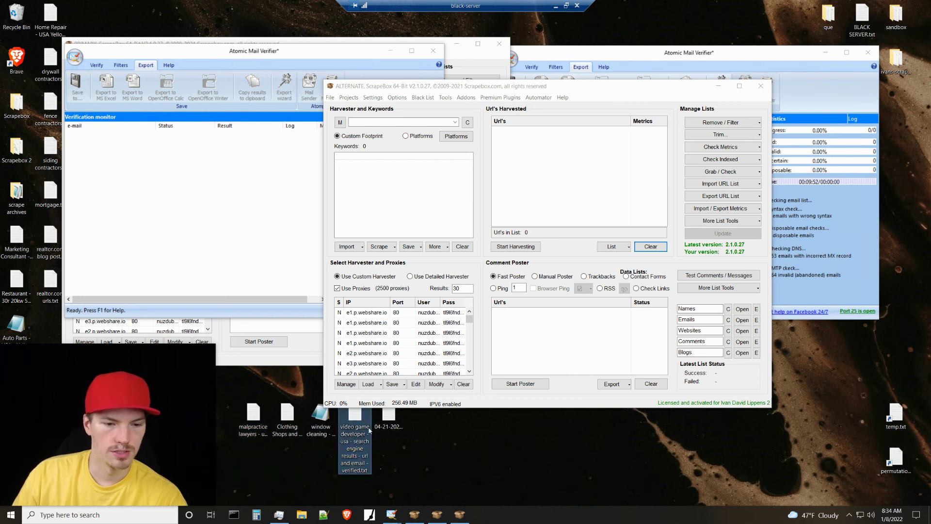
left_click(388, 417)
left_click(313, 422)
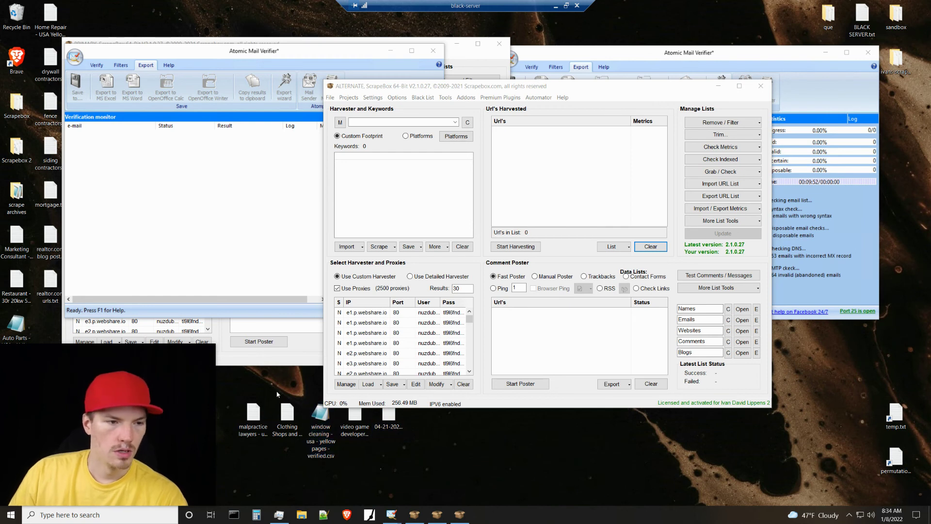
Open assisted living - washington usa - workflow.zip and extract the tier-1 URL file to the desktop
double_click(17, 192)
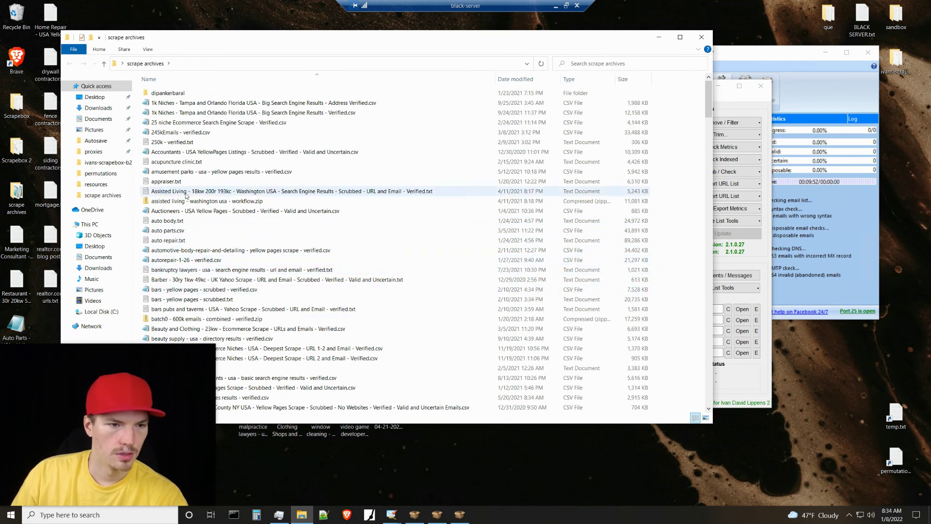
scroll(248, 243, "down", 2)
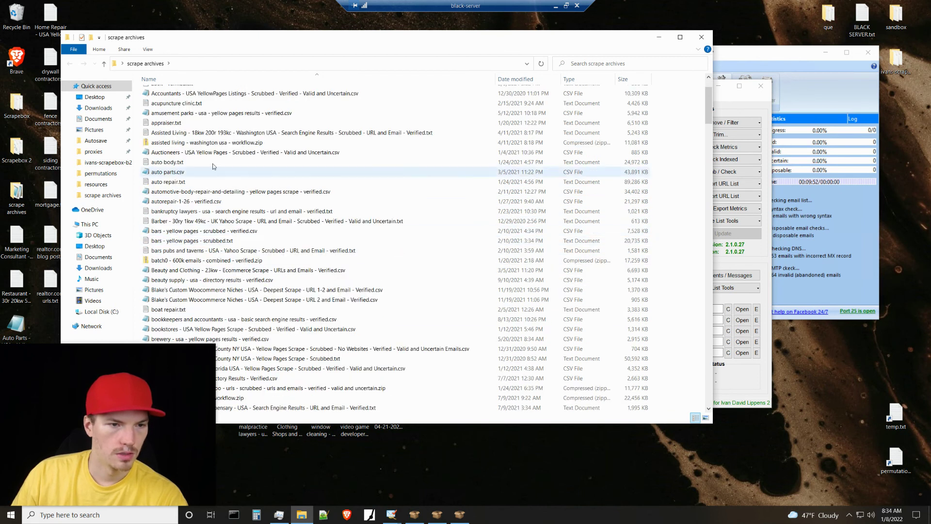
left_click(209, 144)
double_click(210, 144)
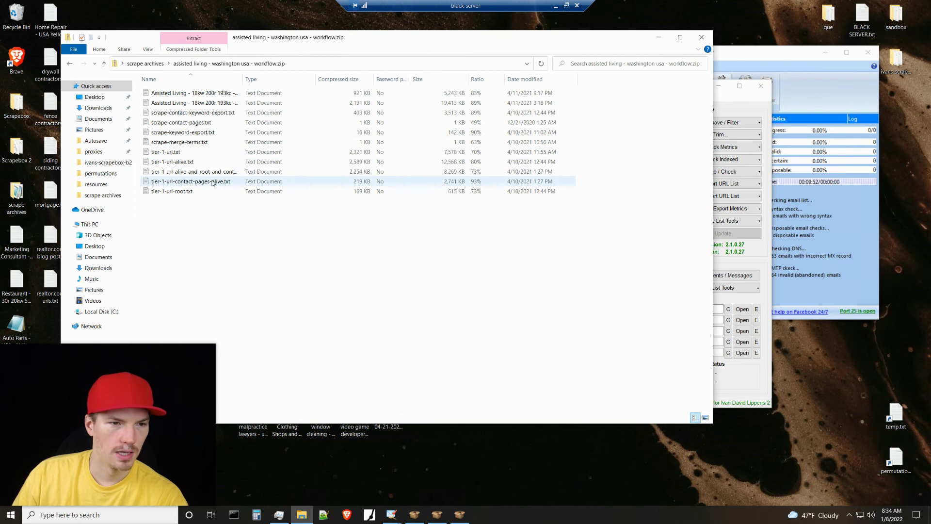
left_click_drag(242, 79, 313, 79)
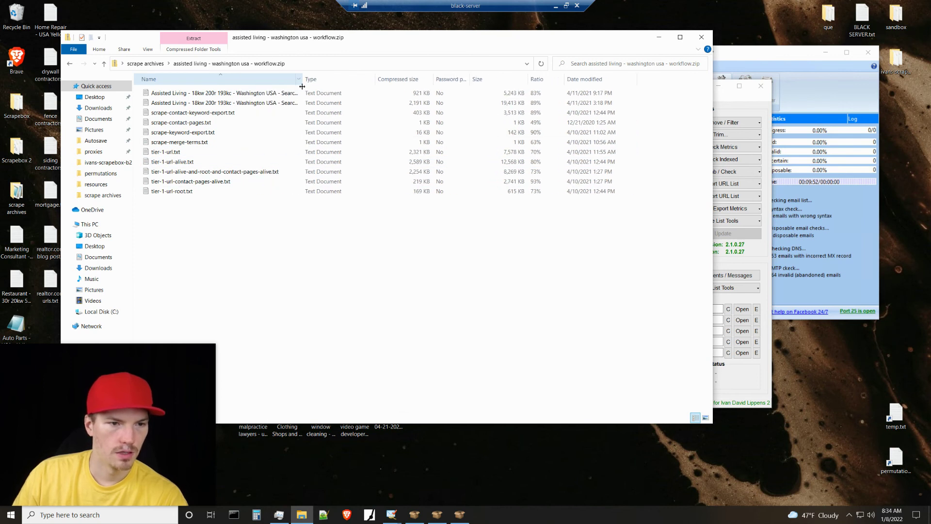
left_click_drag(209, 172, 547, 448)
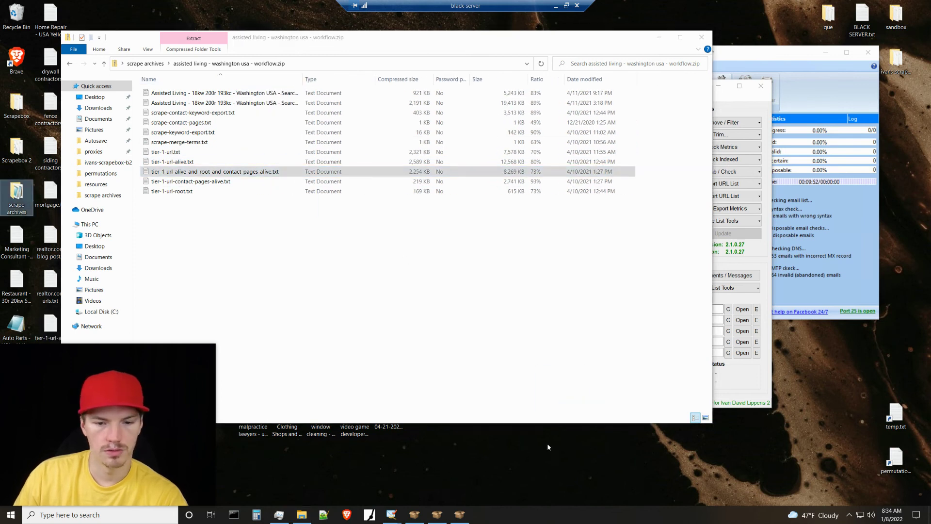
Preview the tier-1 URL file in Notepad, then load its 144,320 URLs into ScrapeBox's harvested list
left_click(700, 38)
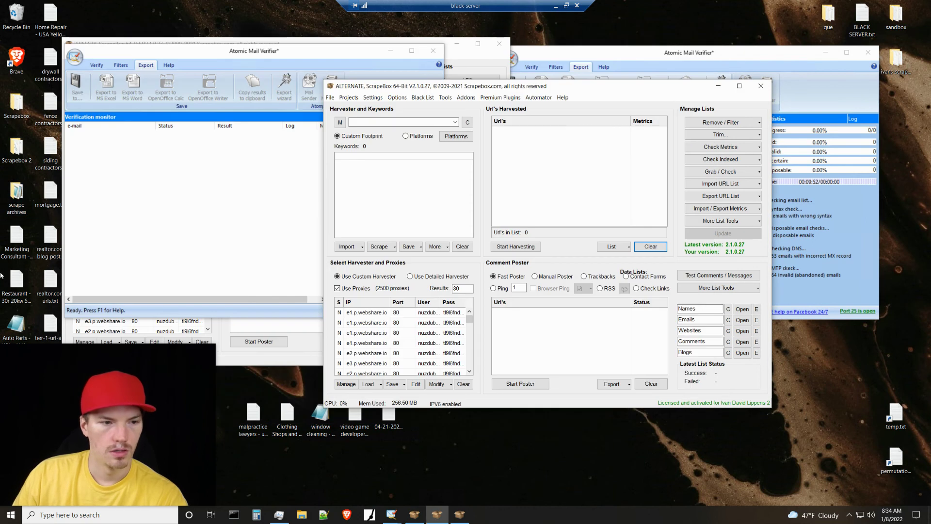
left_click_drag(50, 324, 457, 459)
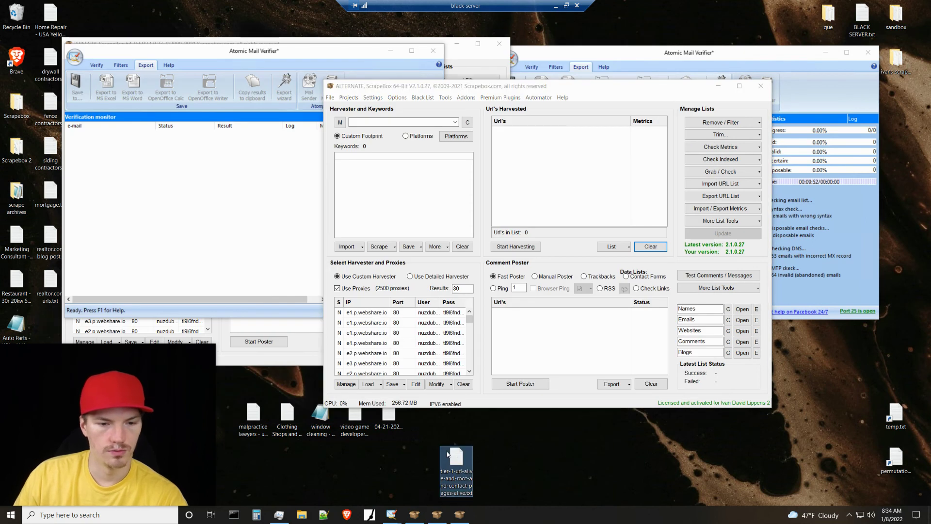
double_click(457, 458)
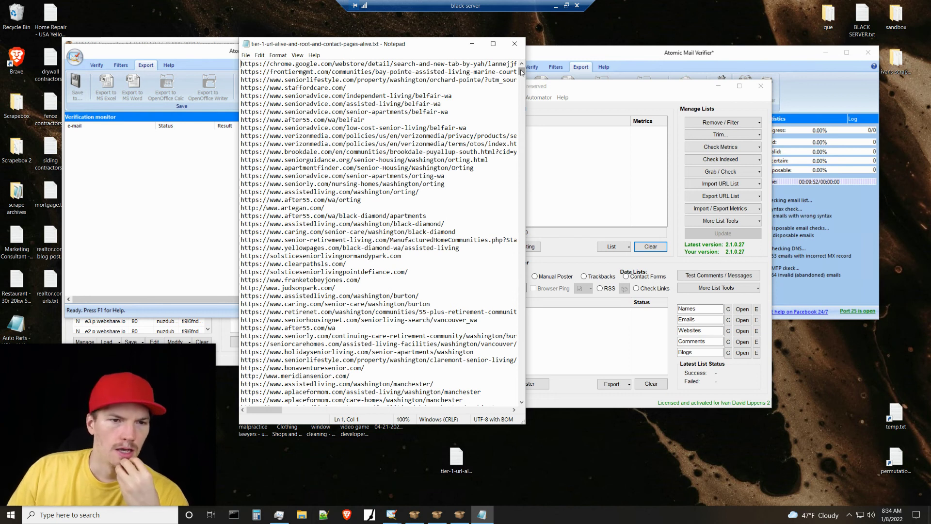
left_click_drag(521, 72, 521, 86)
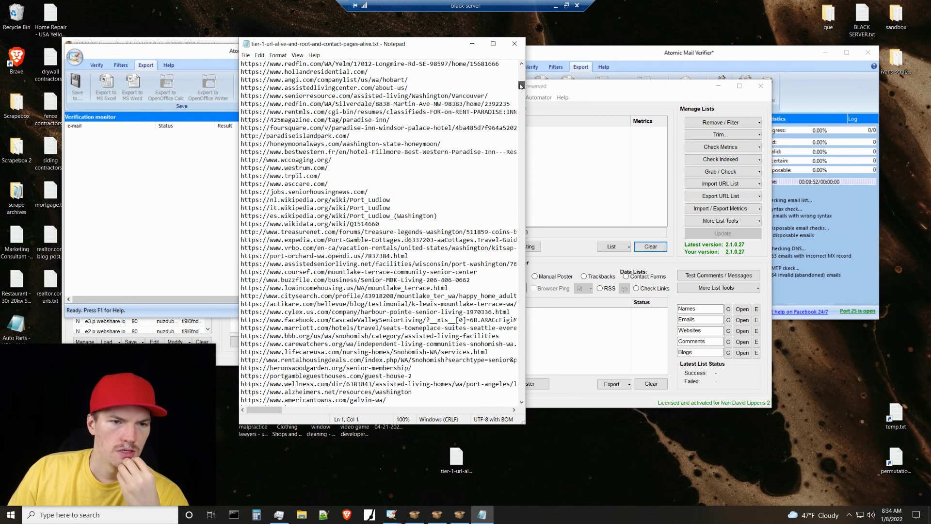
left_click(514, 43)
left_click_drag(457, 459, 542, 163)
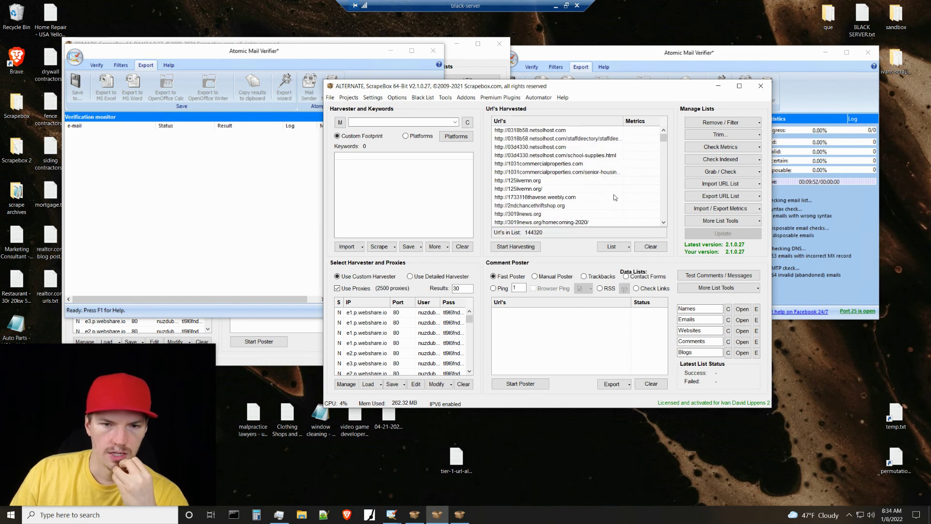
left_click_drag(663, 138, 665, 144)
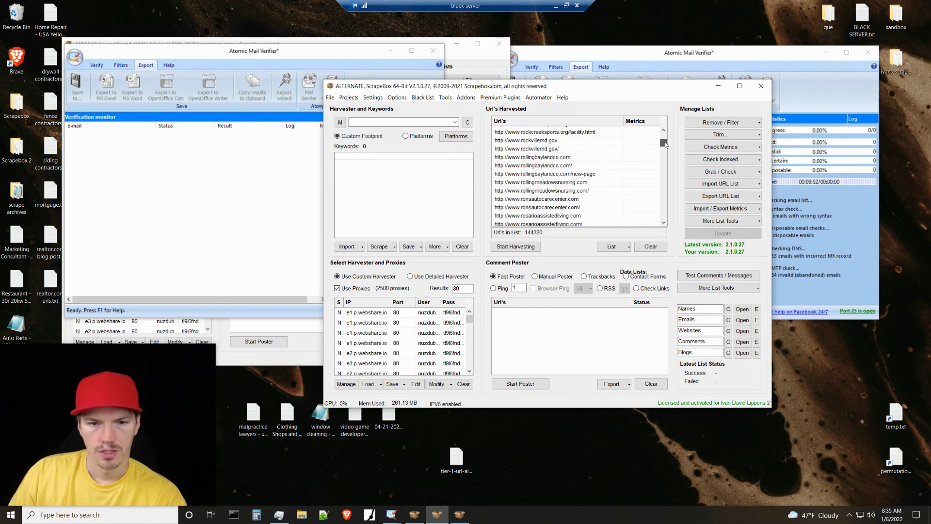
left_click_drag(665, 145, 665, 147)
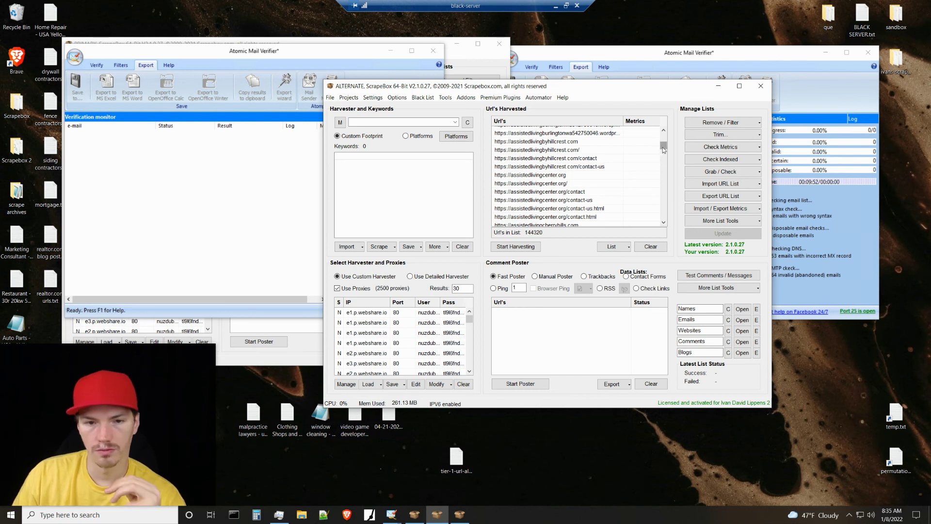
left_click(720, 122)
left_click(713, 133)
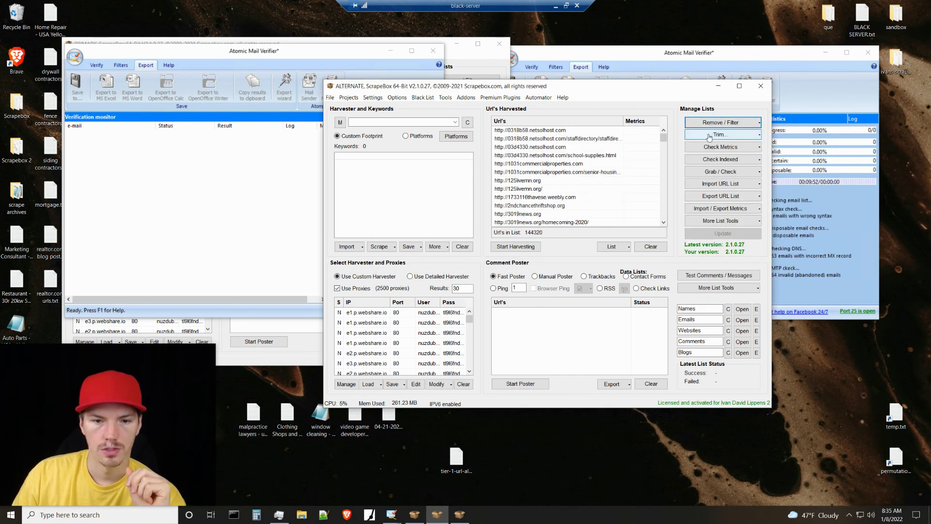
left_click_drag(663, 138, 655, 183)
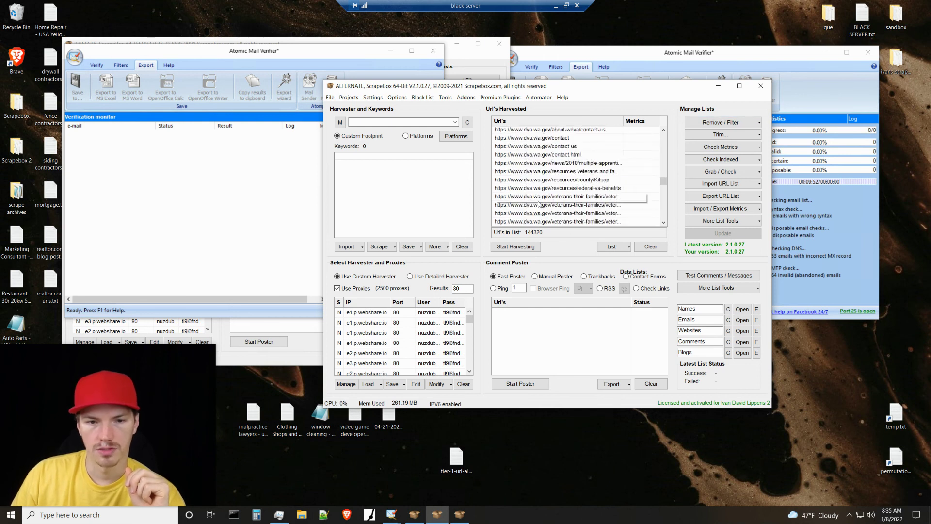
Remove harvested URLs containing .gov and .edu
left_click(716, 122)
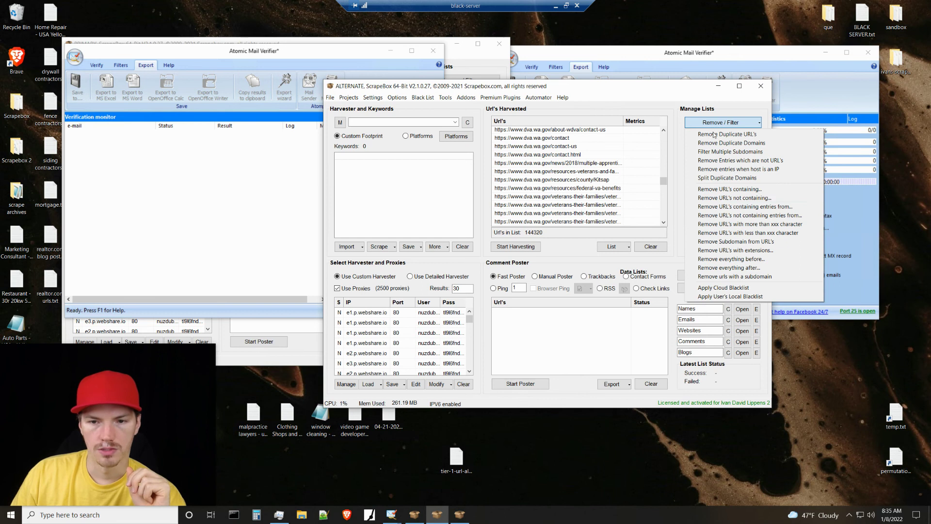
left_click(734, 193)
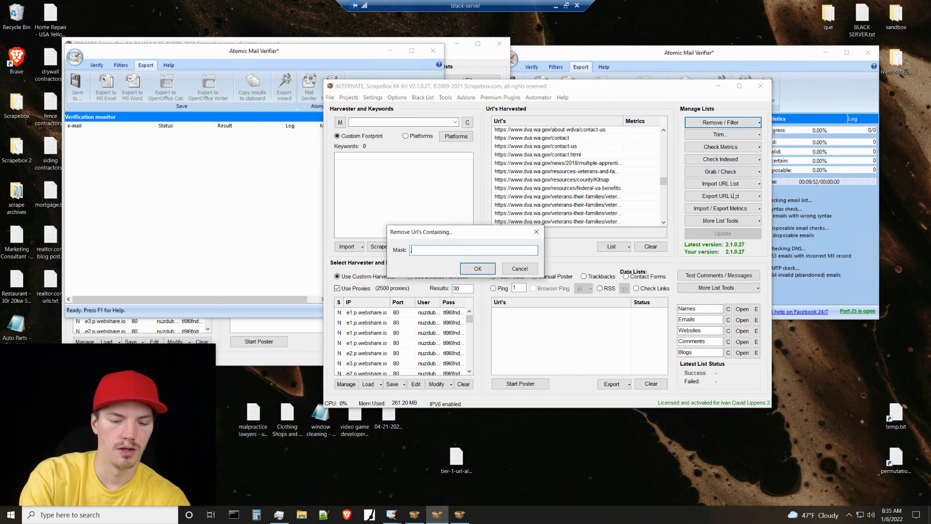
type(".gov")
key("Return")
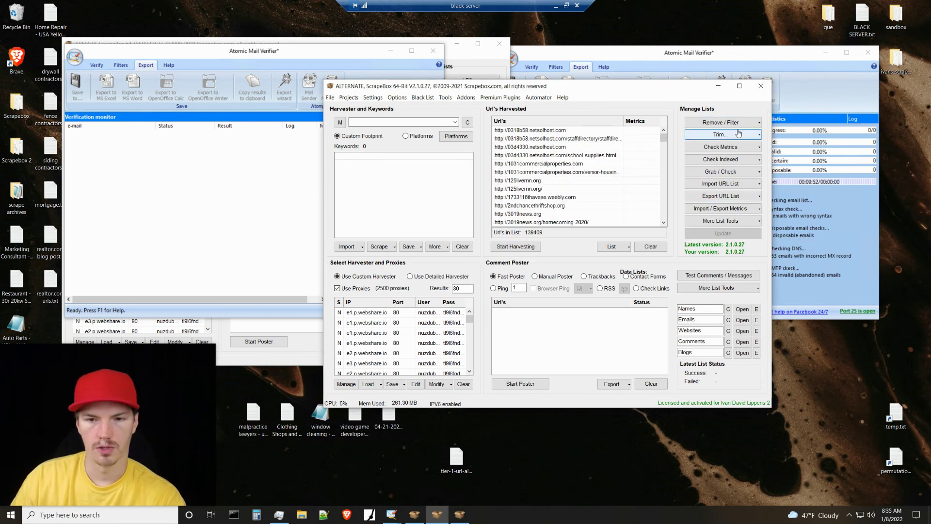
left_click(720, 123)
left_click(735, 193)
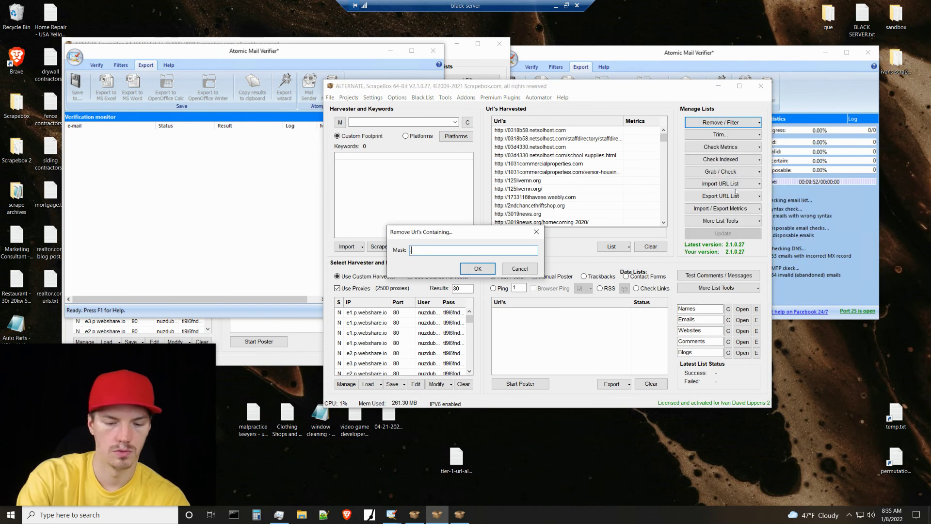
type(".edu")
key("Return")
left_click(722, 122)
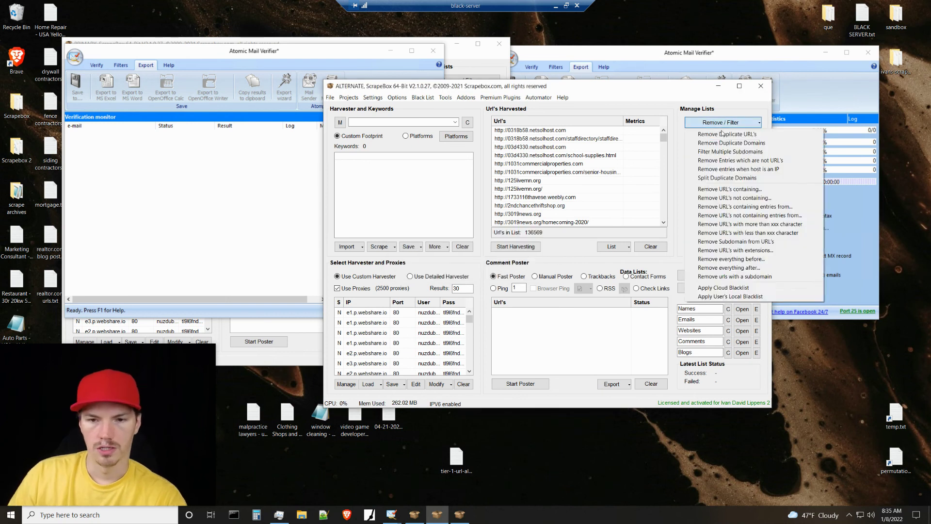
left_click(740, 193)
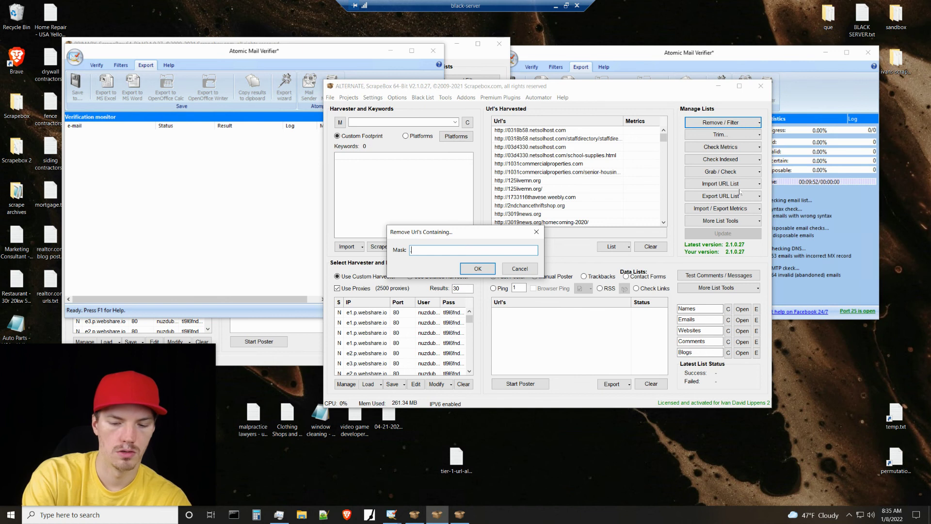
type(".gov")
key("Return")
left_click(721, 123)
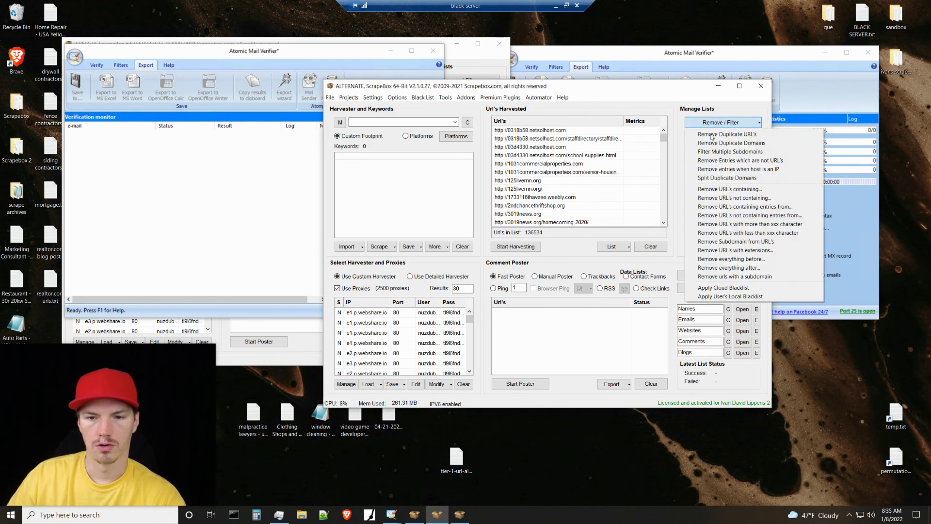
left_click(736, 200)
left_click(519, 269)
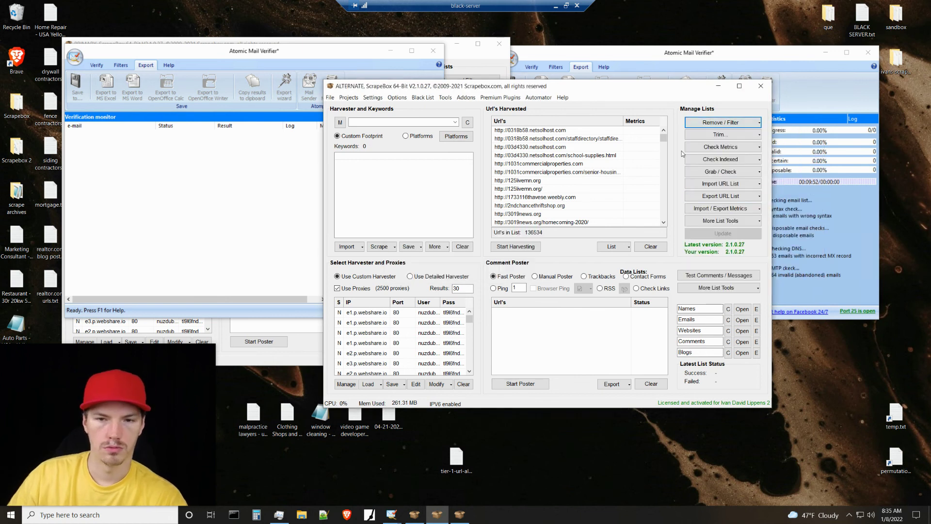
Remove harvested URLs containing ?, .pdf and .jpg
left_click(722, 123)
left_click(731, 191)
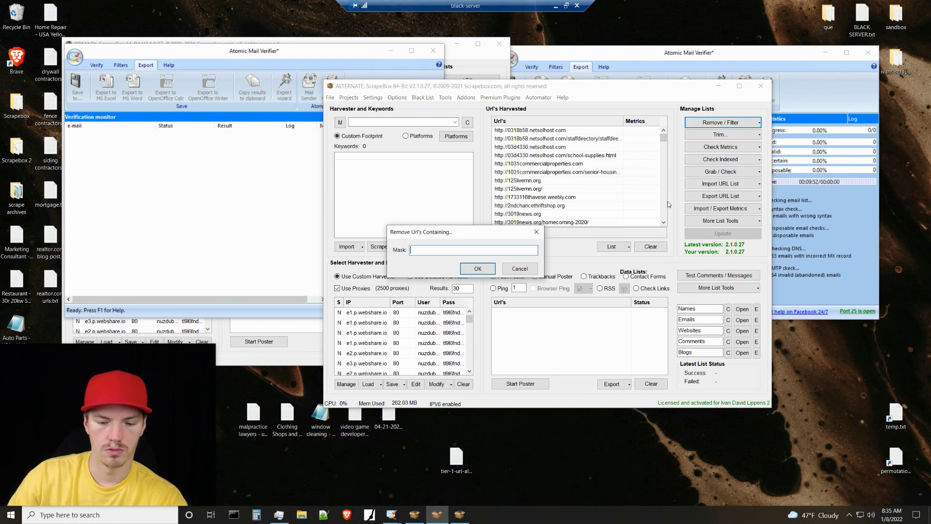
type("?")
key("Return")
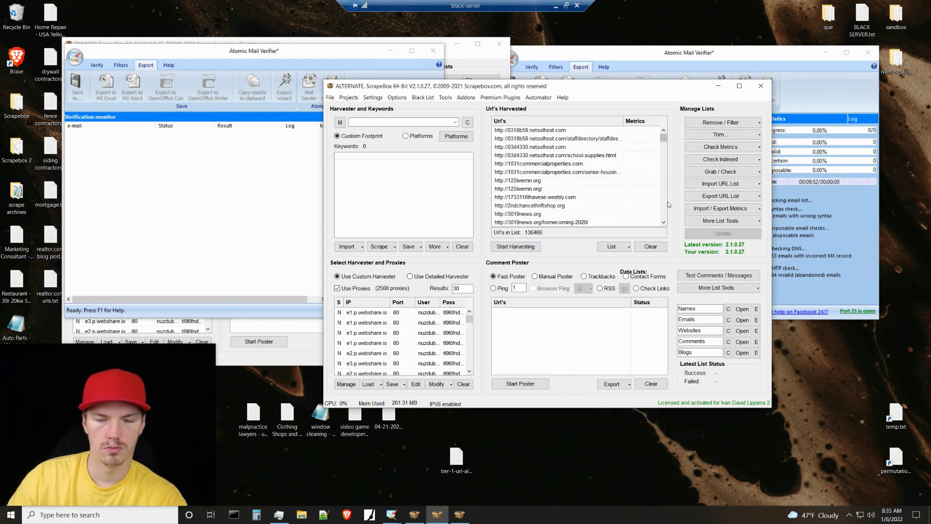
left_click(722, 122)
left_click(729, 191)
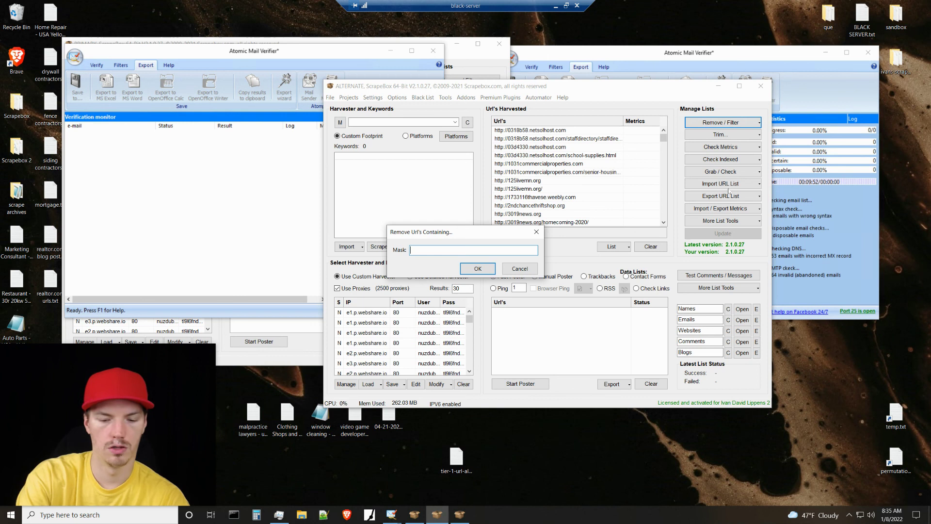
type(".pdf")
key("Return")
left_click(722, 122)
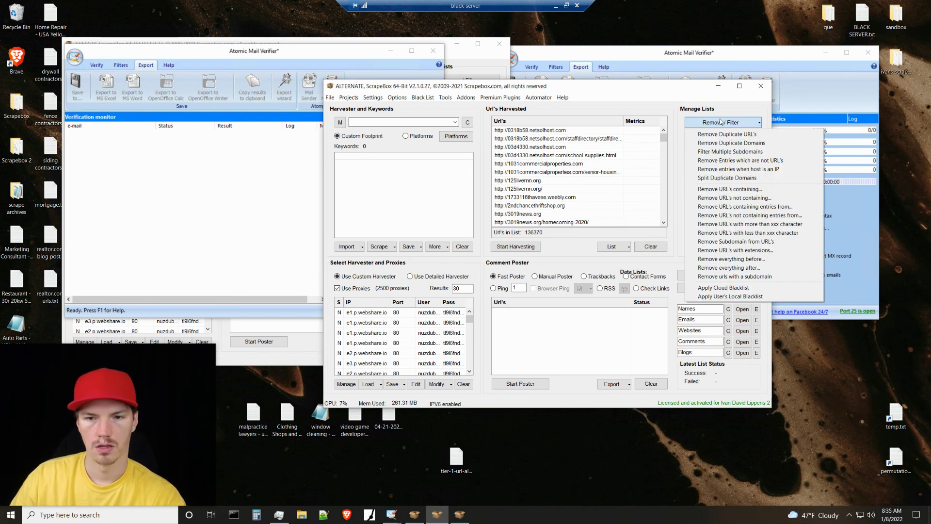
left_click(725, 192)
type(".jpg")
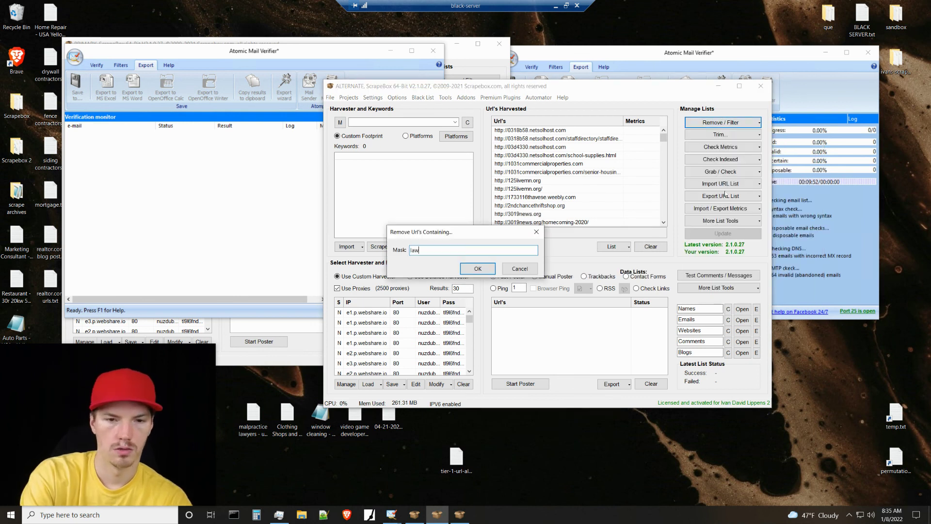
key("Return")
Remove URLs containing ? again and career, leaving 131,556 URLs
left_click(730, 135)
left_click(714, 124)
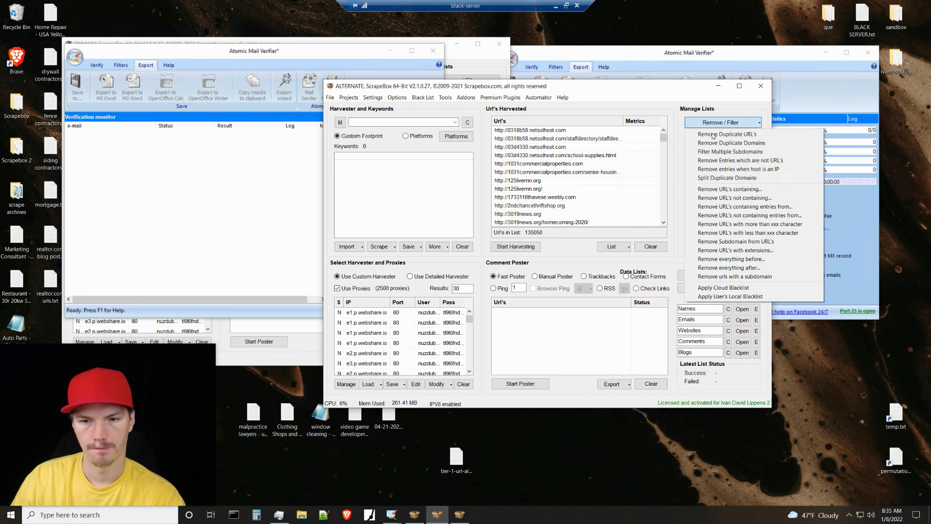
left_click(720, 192)
type("?")
key("Return")
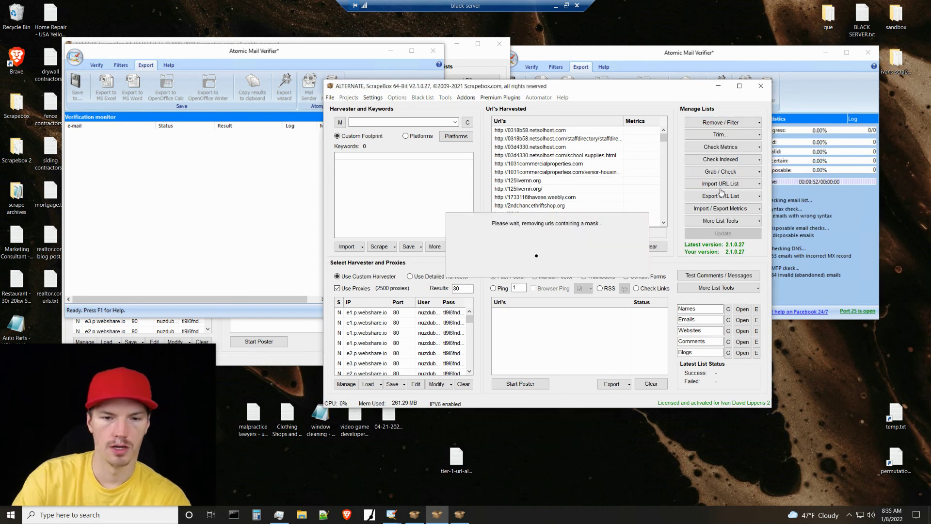
left_click(722, 122)
left_click(722, 188)
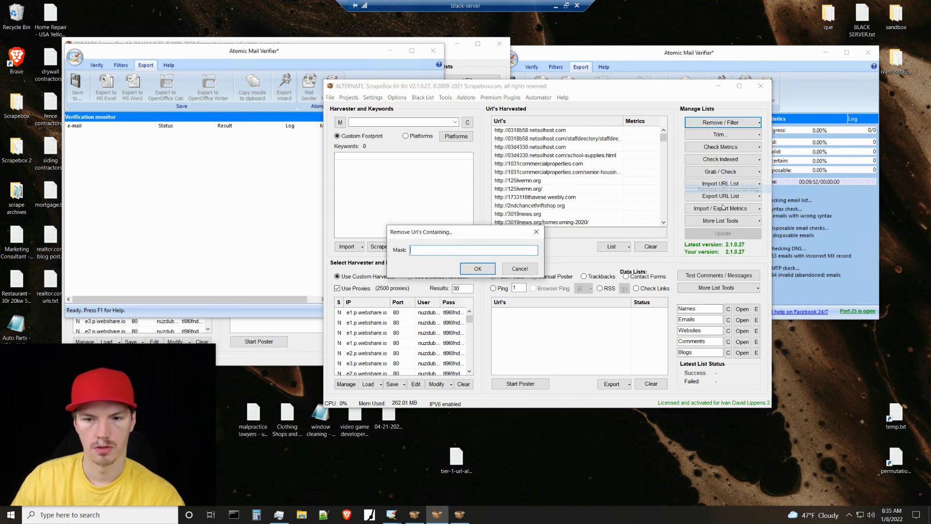
type("career")
key("Return")
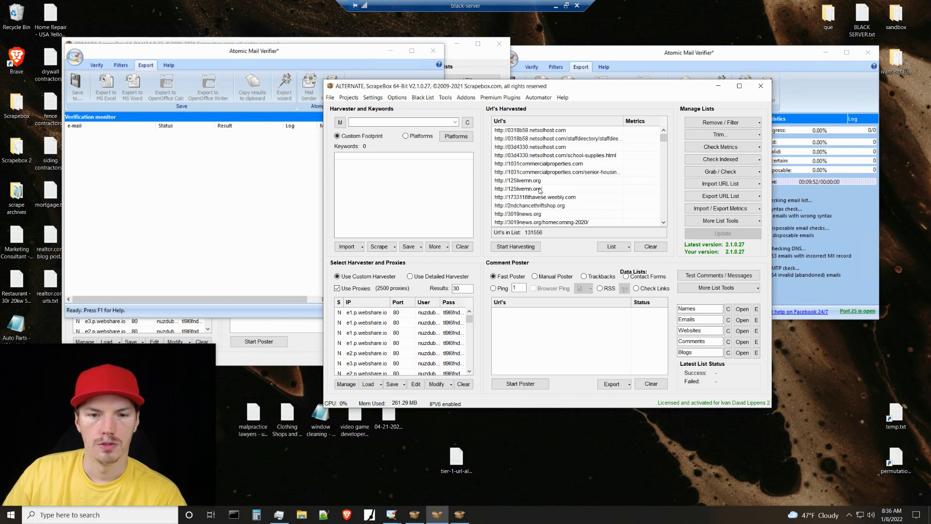
left_click_drag(663, 138, 662, 149)
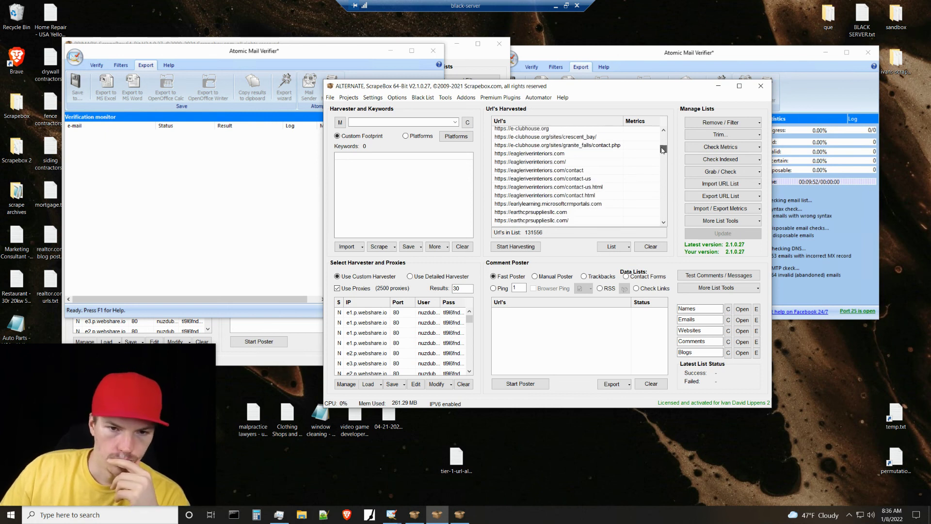
left_click_drag(663, 150, 666, 196)
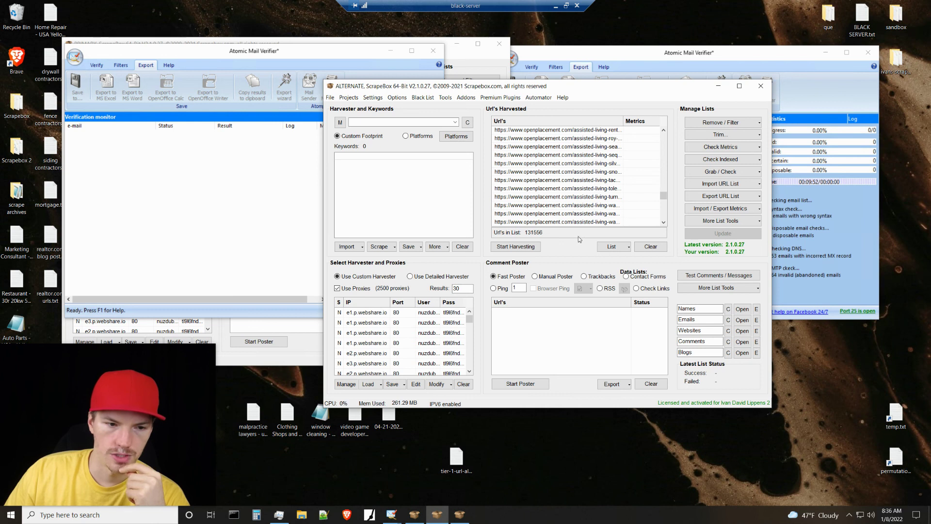
Copy all URLs from the alternate ScrapeBox, clear its list, and paste-replace them into the primary list
left_click(278, 515)
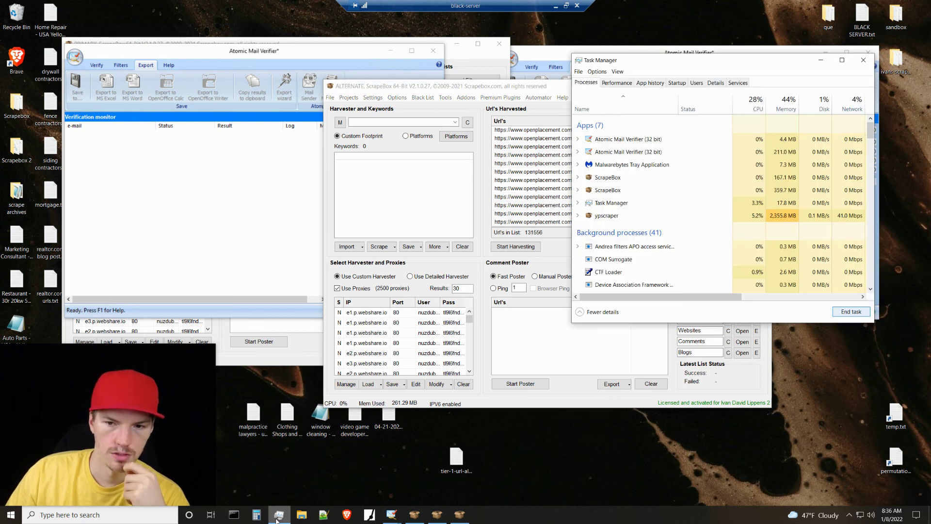
left_click(278, 515)
right_click(604, 179)
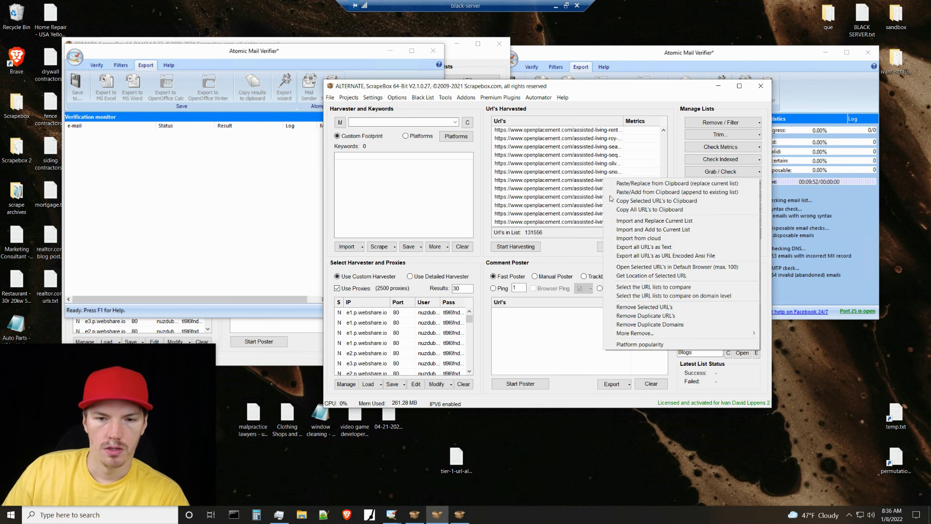
left_click(612, 209)
left_click(650, 246)
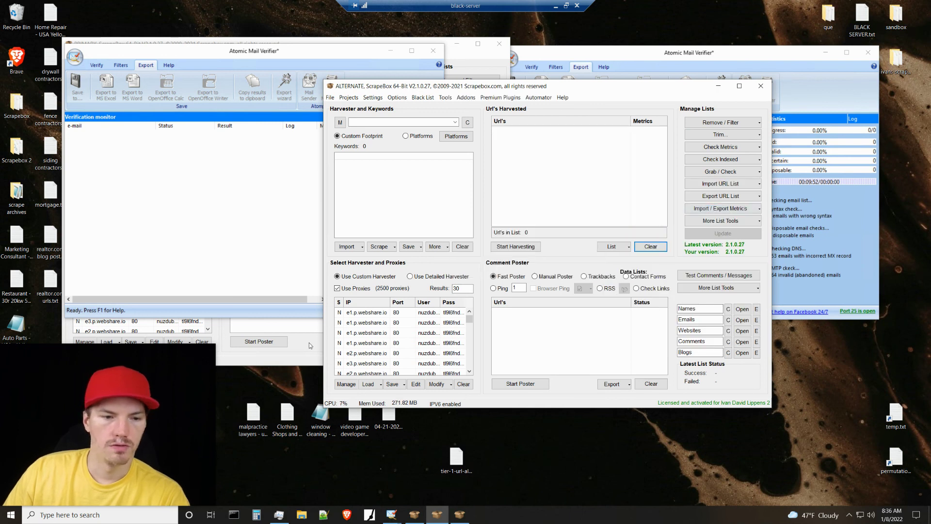
left_click(258, 362)
right_click(286, 152)
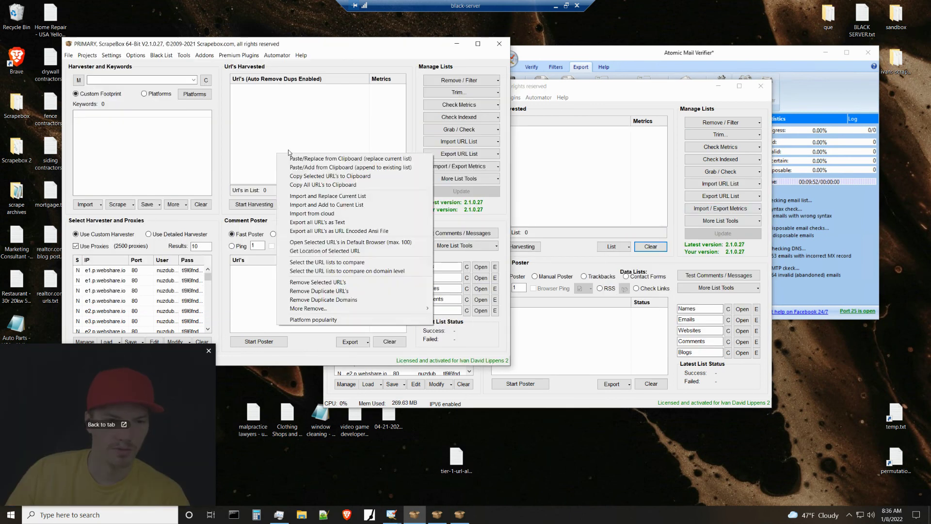
left_click(314, 159)
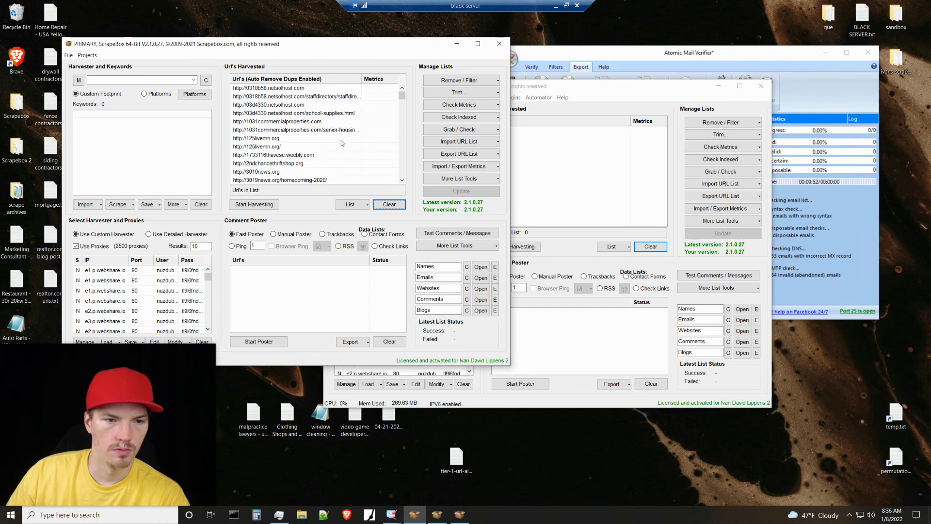
left_click(331, 29)
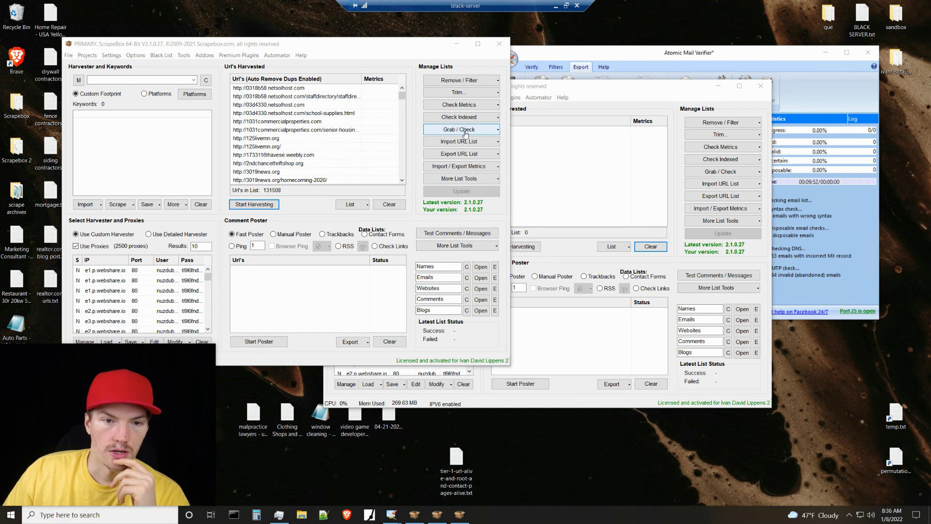
Open Grab META info for the harvested URL list and start collecting titles, descriptions and keywords
left_click(453, 130)
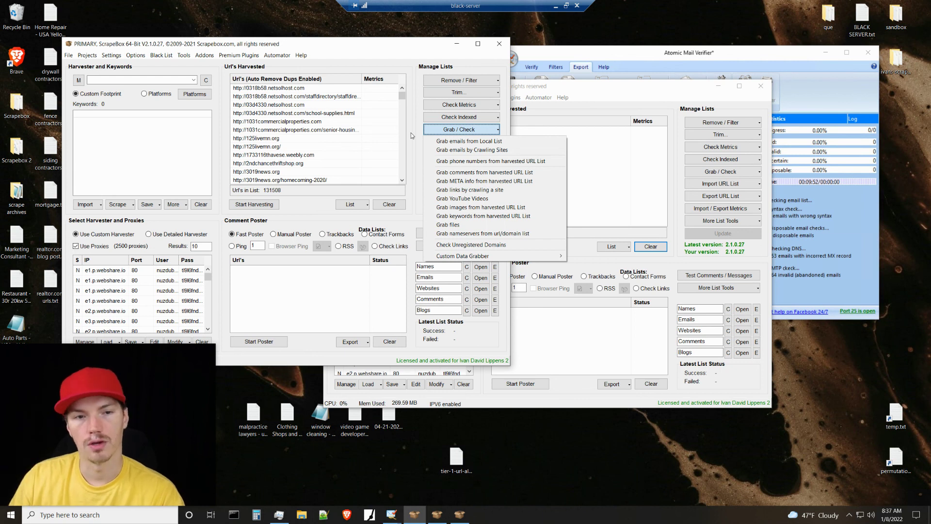
left_click(462, 181)
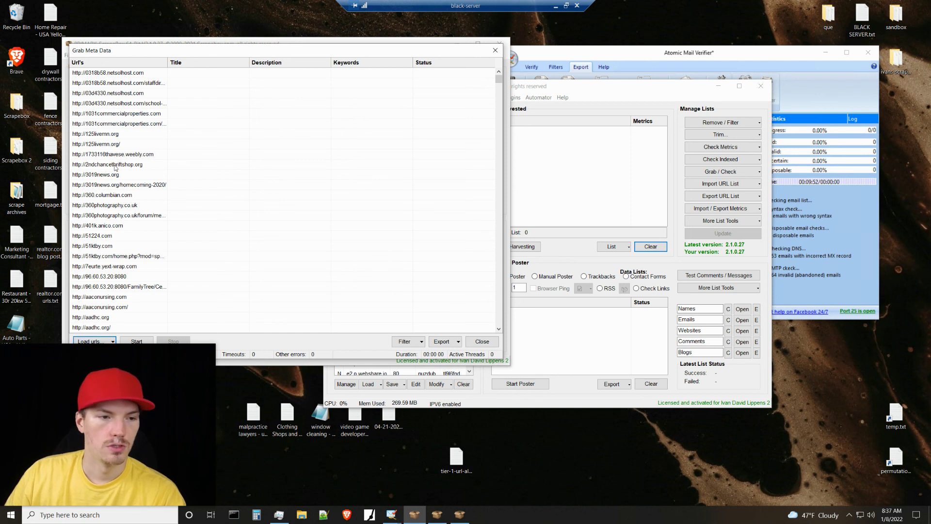
left_click(136, 342)
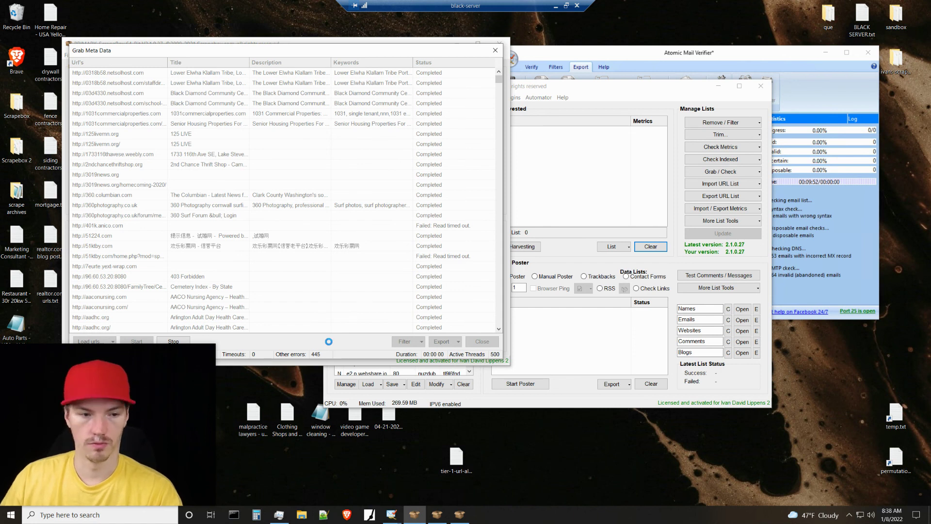
Let the meta grab reach 12,046 of 131,508 URLs, then stop it and close the grabber
mouse_move(218, 345)
left_click_drag(219, 345, 184, 357)
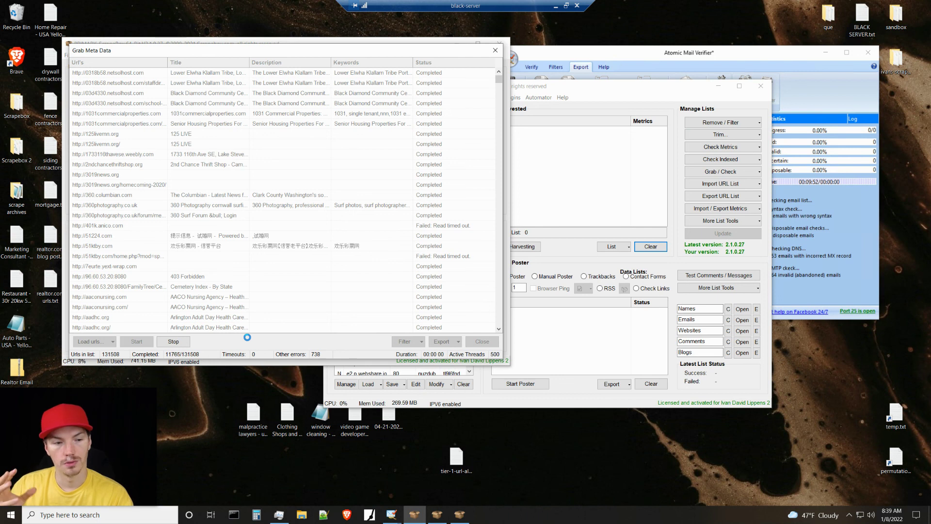
left_click(173, 341)
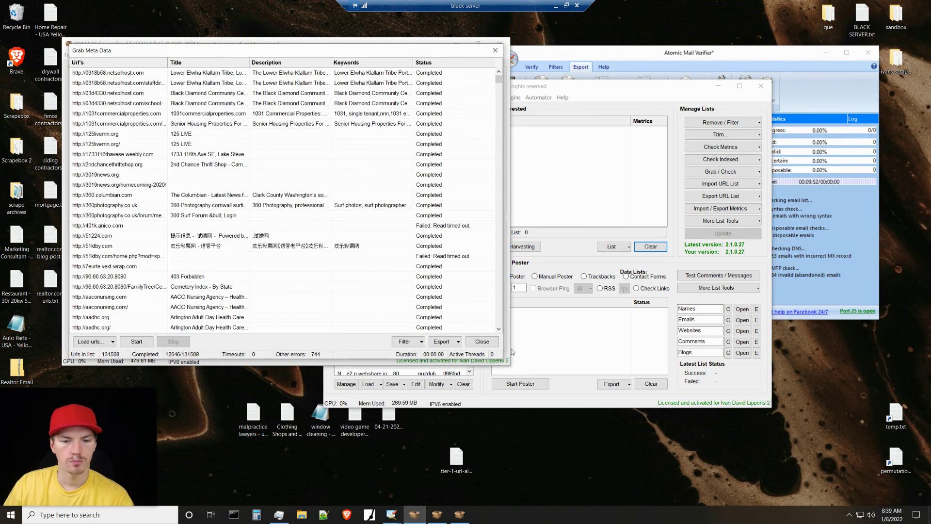
left_click(482, 341)
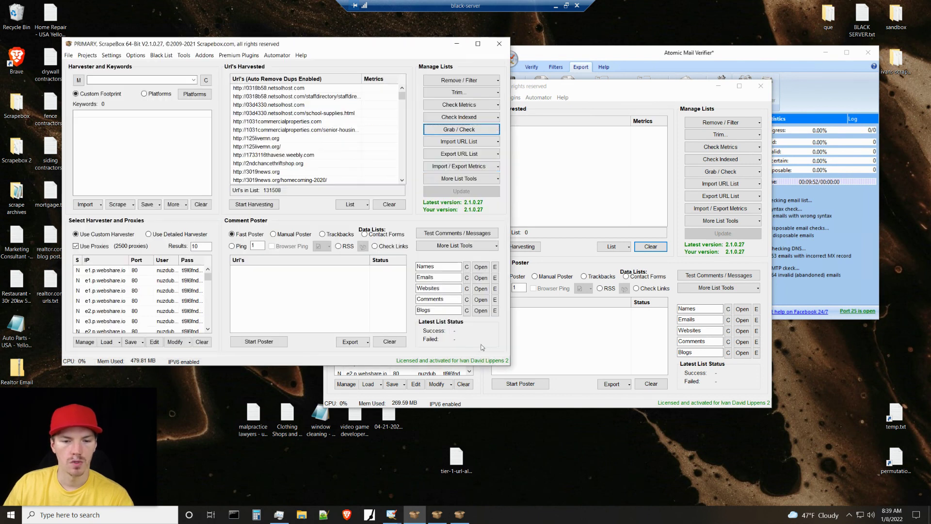
Browse the Grab / Check, Premium Plugins and Addons menus, then open Grab phone numbers for the 131,508 URLs
left_click(456, 131)
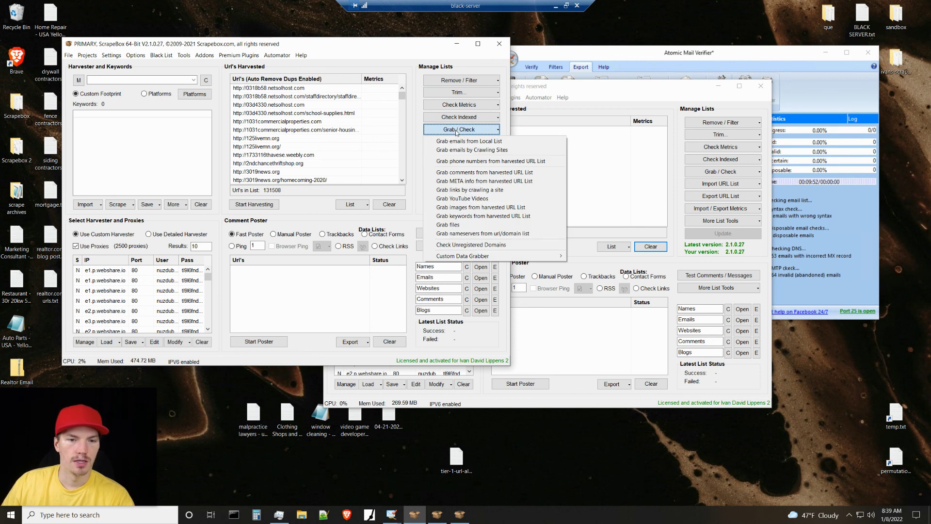
left_click(409, 157)
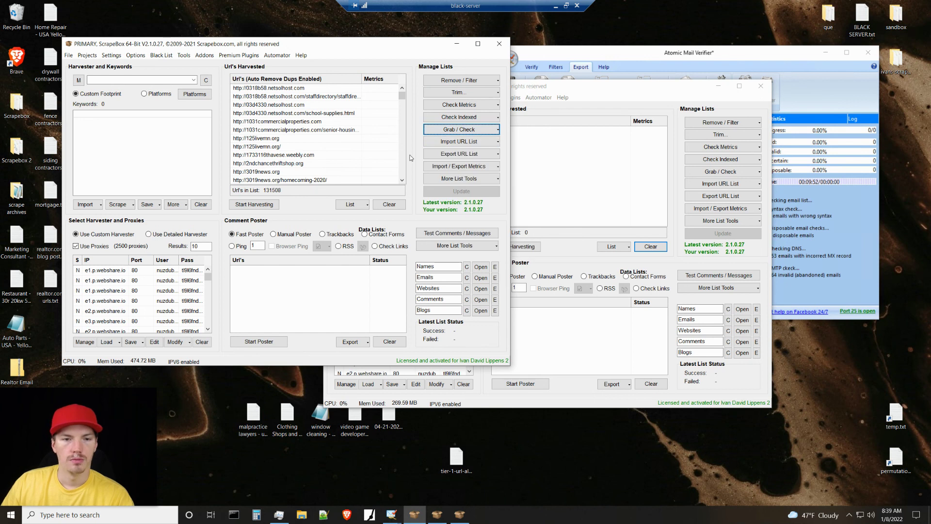
left_click(429, 130)
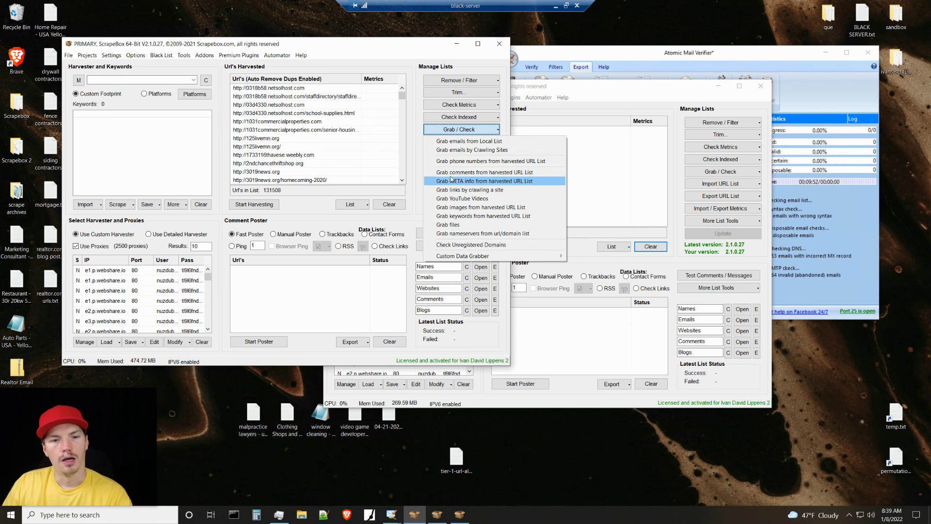
left_click(414, 159)
left_click(221, 56)
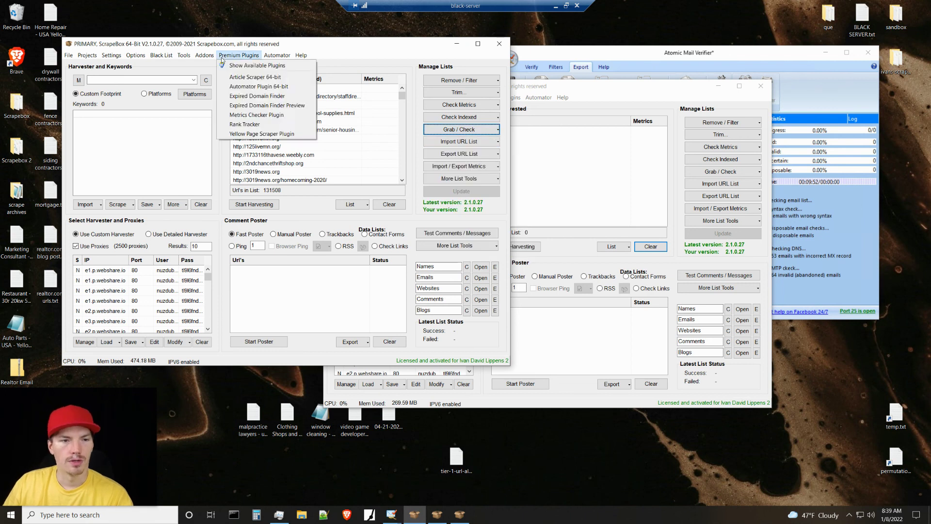
mouse_move(203, 57)
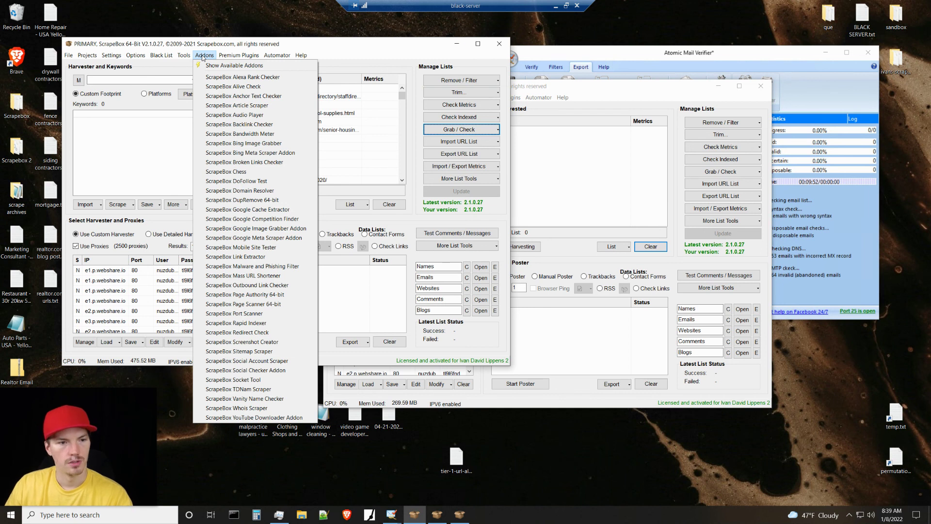
left_click(413, 145)
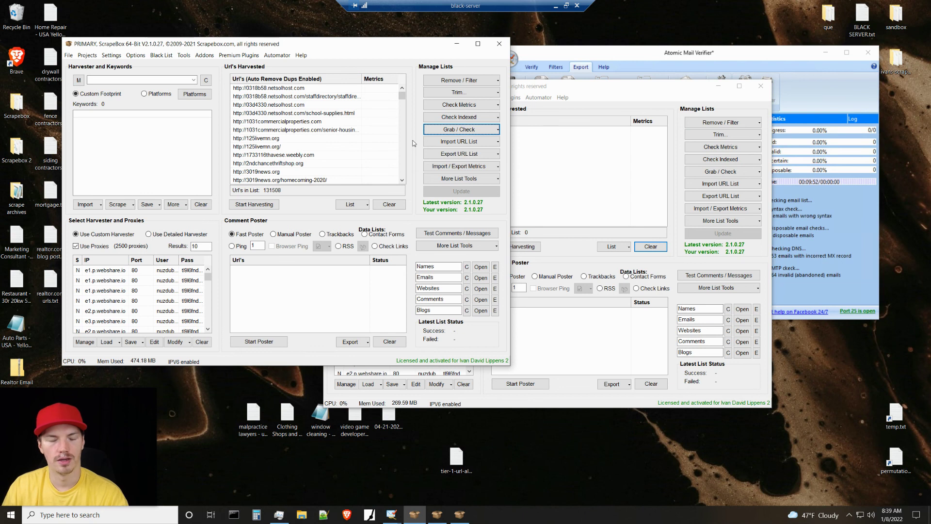
left_click(449, 130)
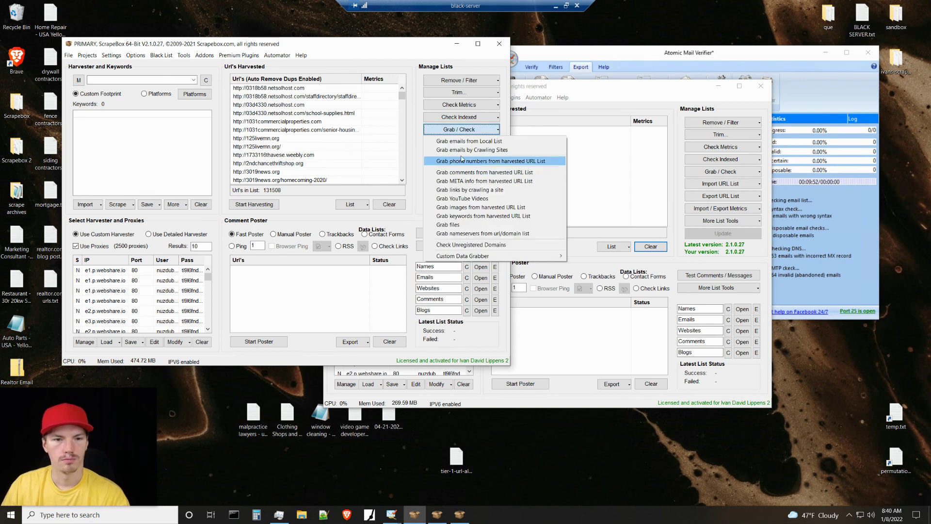
left_click(460, 160)
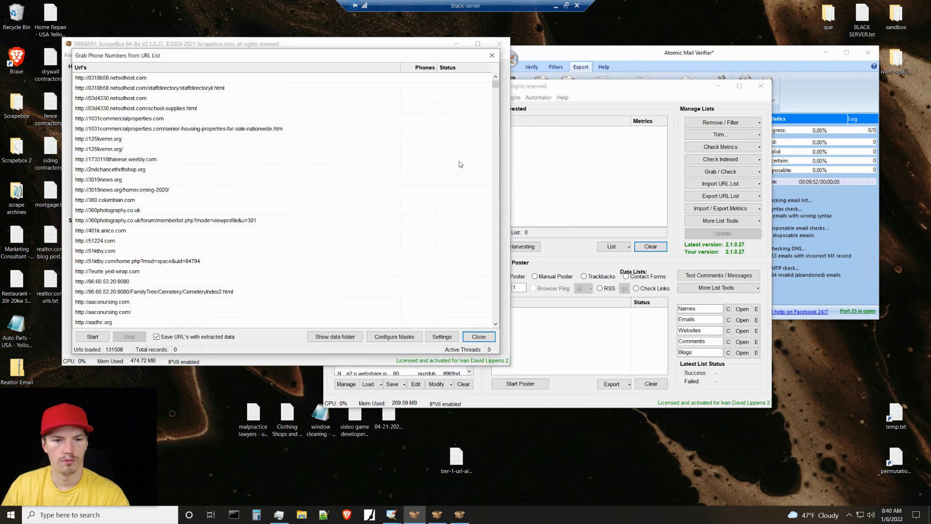
Run the phone number grab over the URL list and stop it at 571 records
left_click(91, 336)
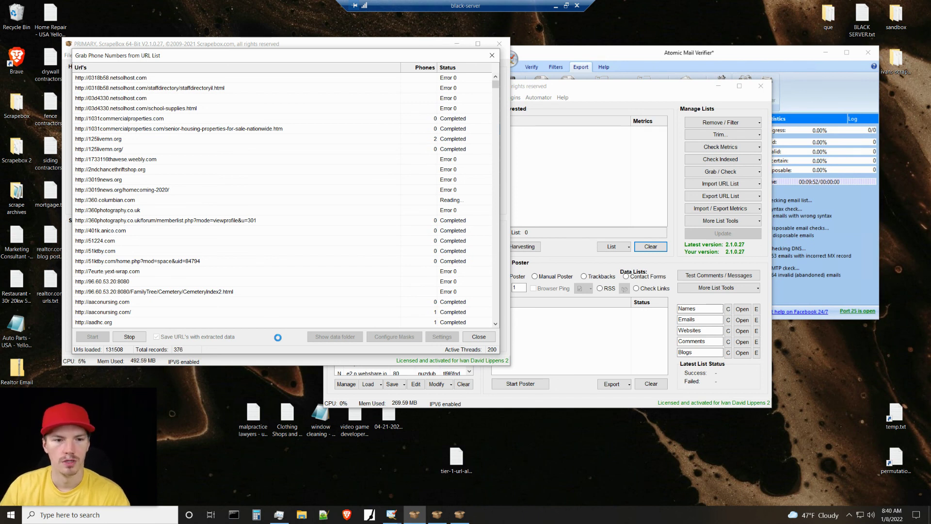
mouse_move(130, 394)
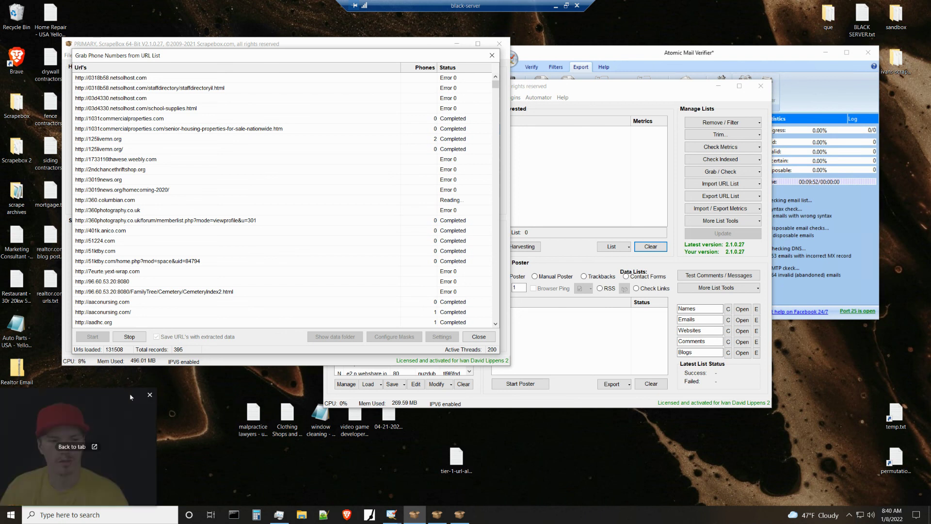
left_click_drag(158, 392, 248, 358)
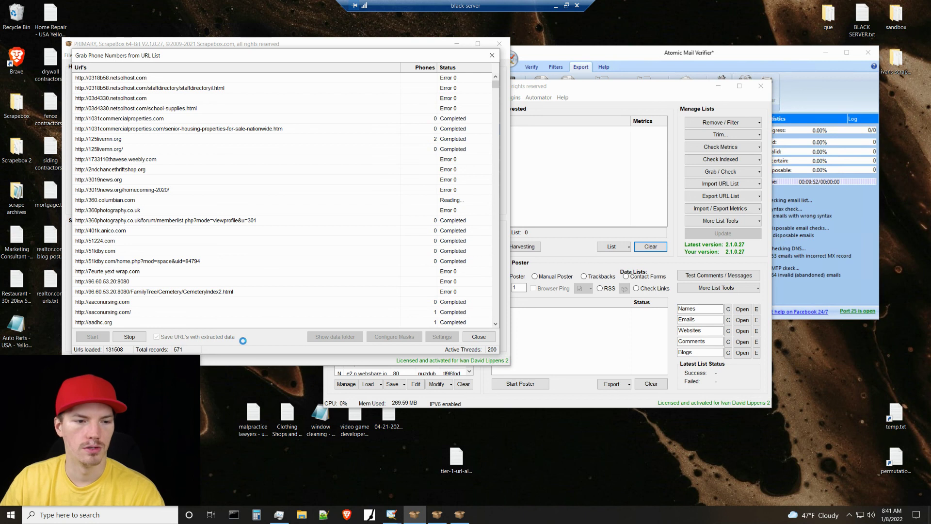
left_click(129, 335)
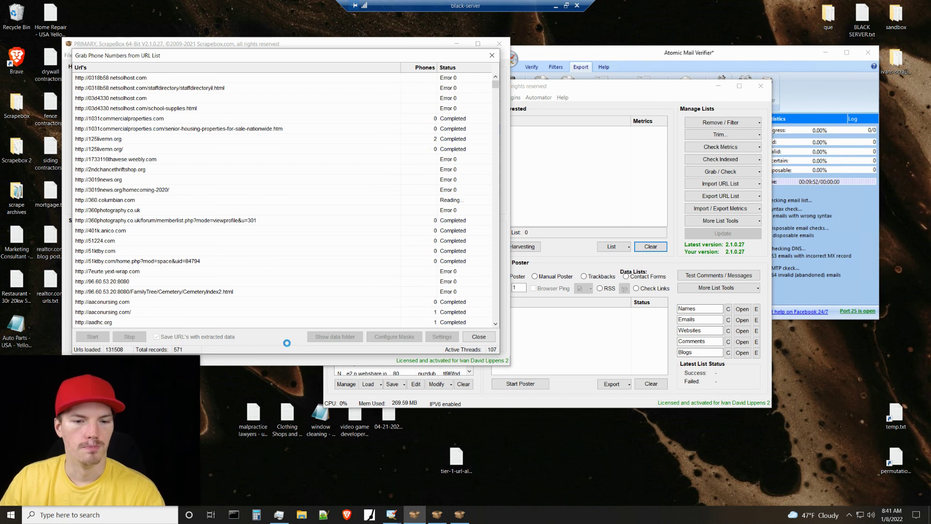
Minimize the remote server session to reveal Webshare's Unlimited plan page at $27.53/mo
left_click(557, 6)
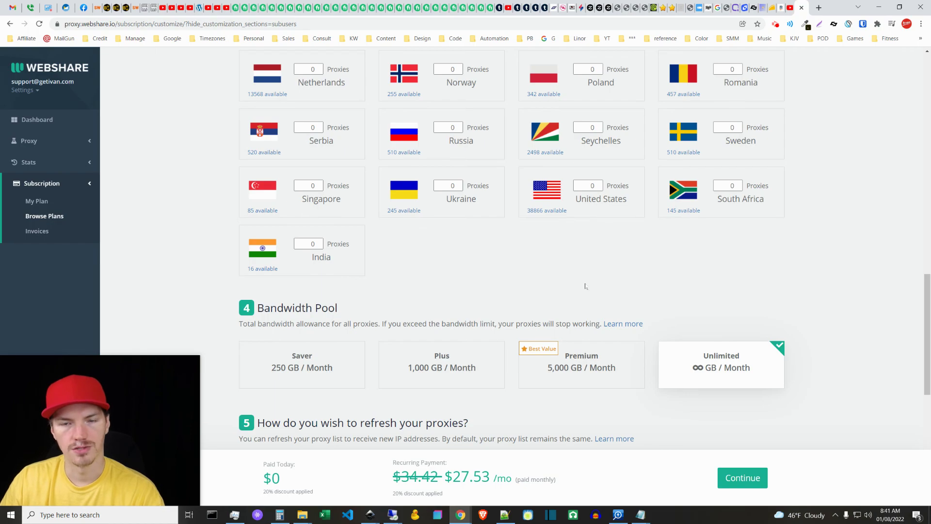
mouse_move(165, 398)
left_click_drag(201, 355, 336, 253)
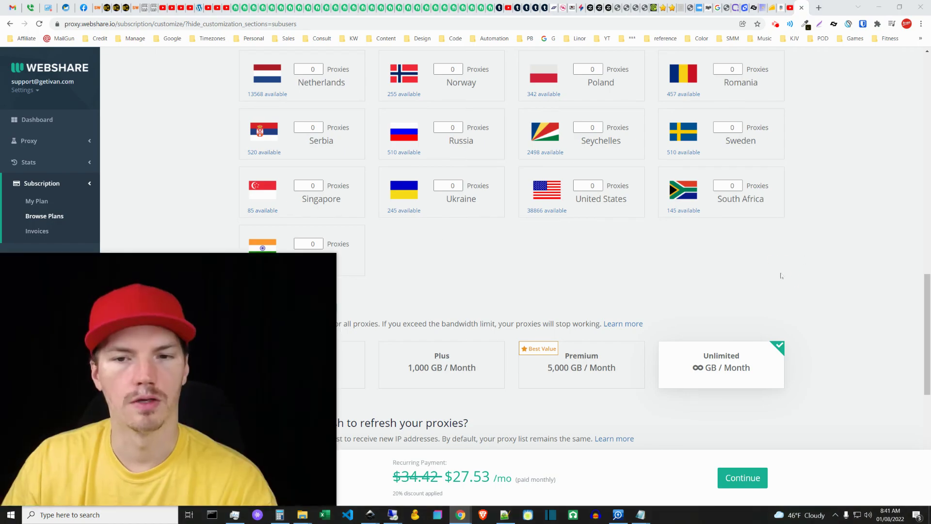